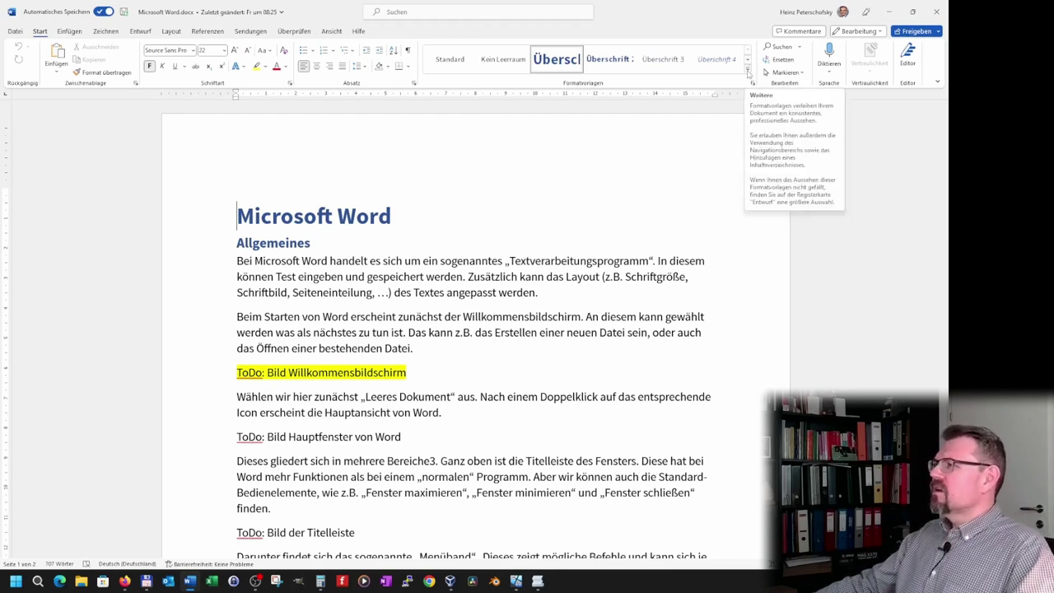
- Browse the full Styles gallery and the Styles pane, then place the cursor back in the document
{"action": "left_click", "coordinate": [748, 72]}
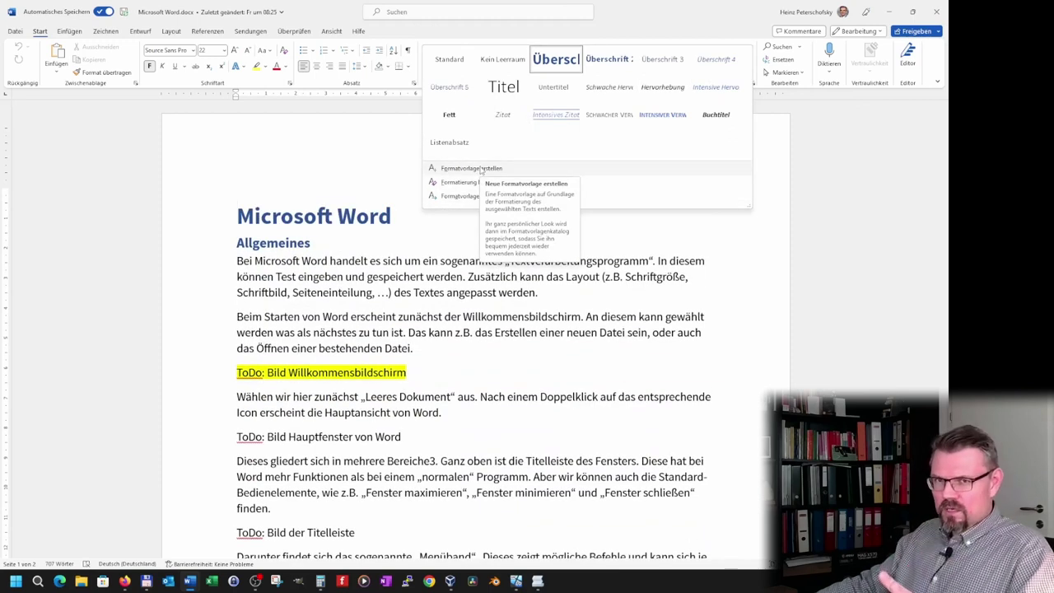
{"action": "left_click", "coordinate": [758, 168]}
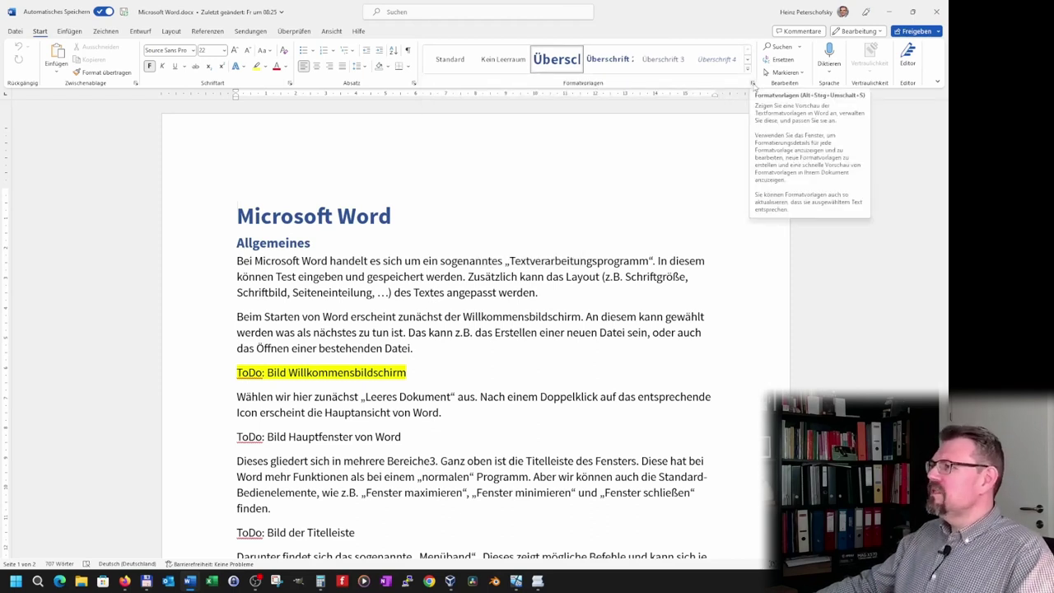
{"action": "left_click", "coordinate": [751, 84]}
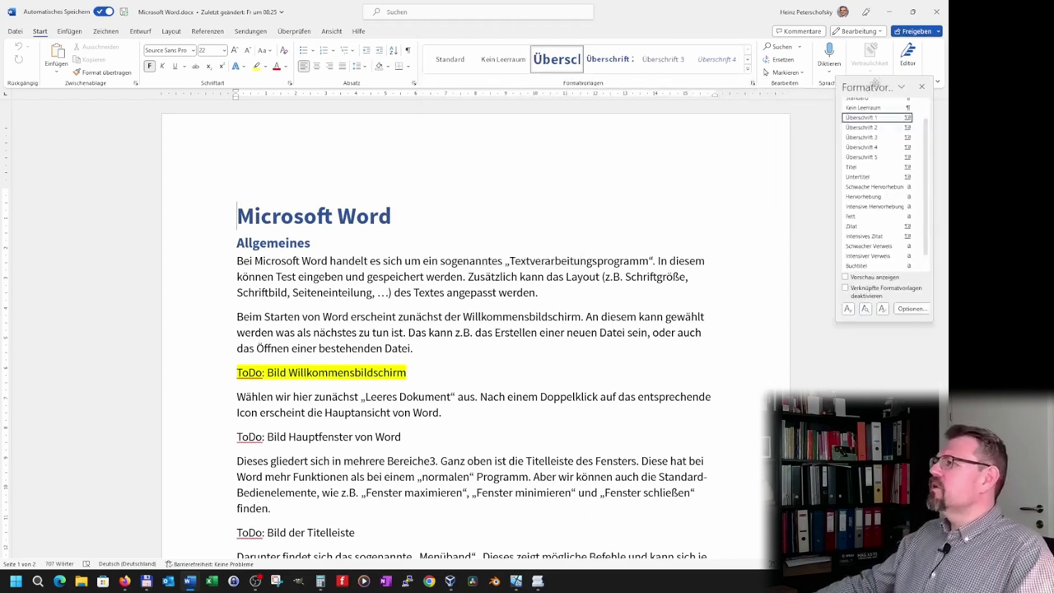
{"action": "left_click_drag", "start_coordinate": [883, 90], "coordinate": [430, 128]}
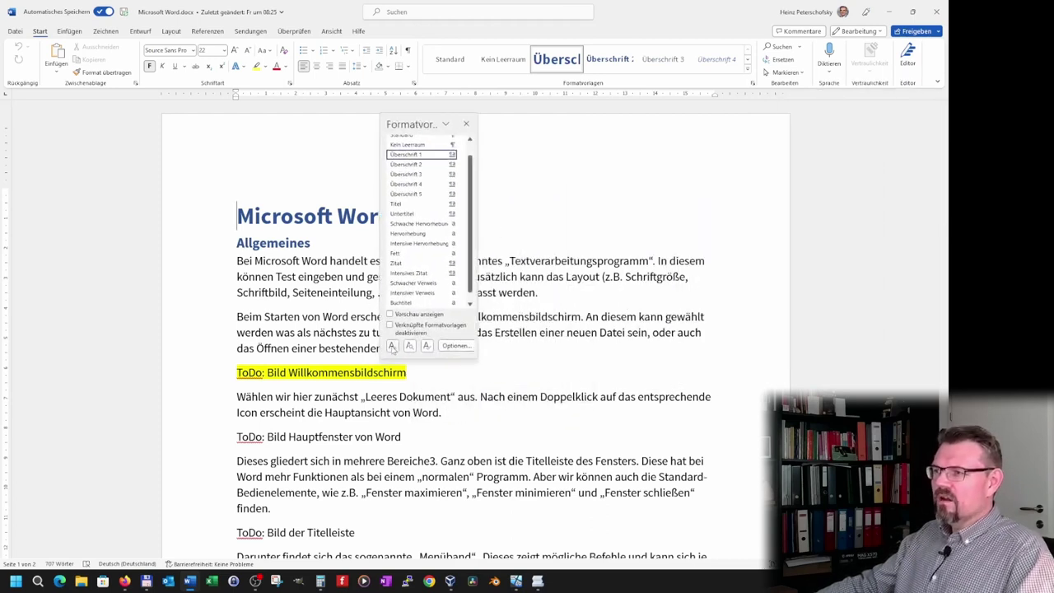
{"action": "left_click", "coordinate": [466, 124]}
{"action": "left_click", "coordinate": [299, 372]}
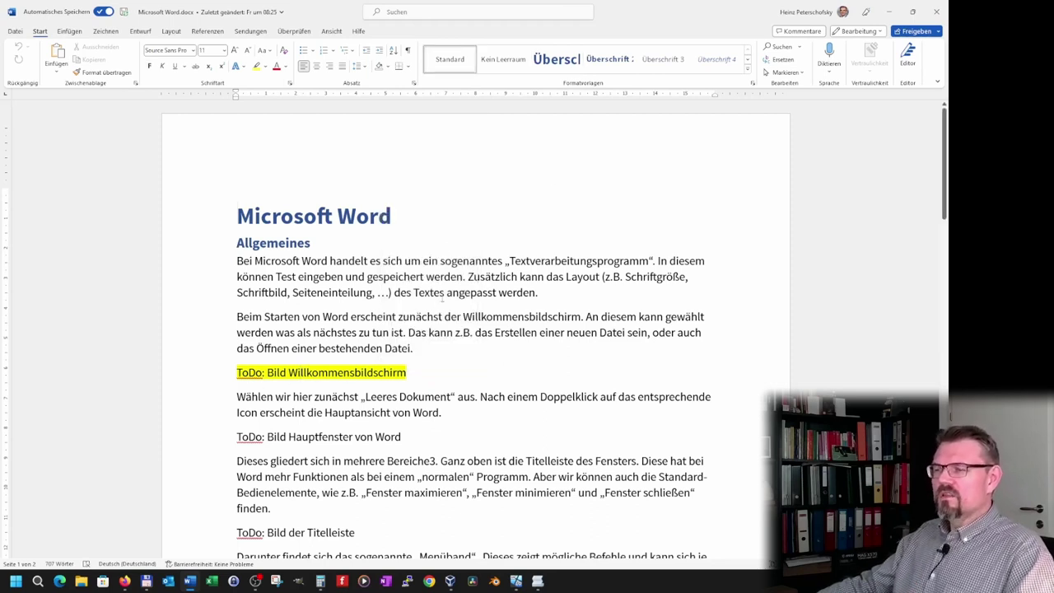
- Save the ToDo line's formatting as a new style named 'ToDo' with Create a Style
{"action": "left_click", "coordinate": [747, 71]}
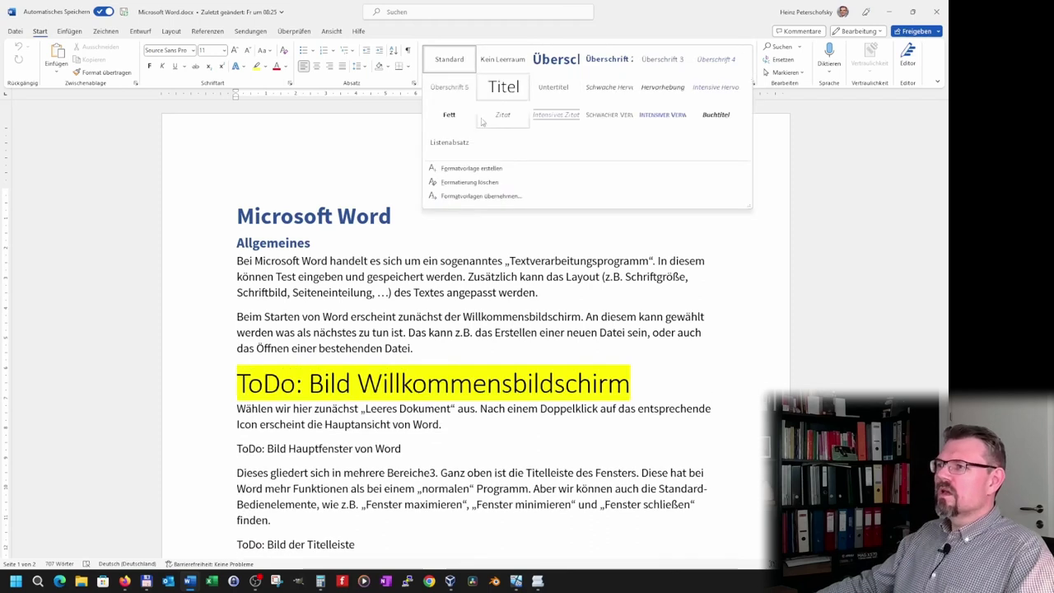
{"action": "left_click", "coordinate": [477, 169]}
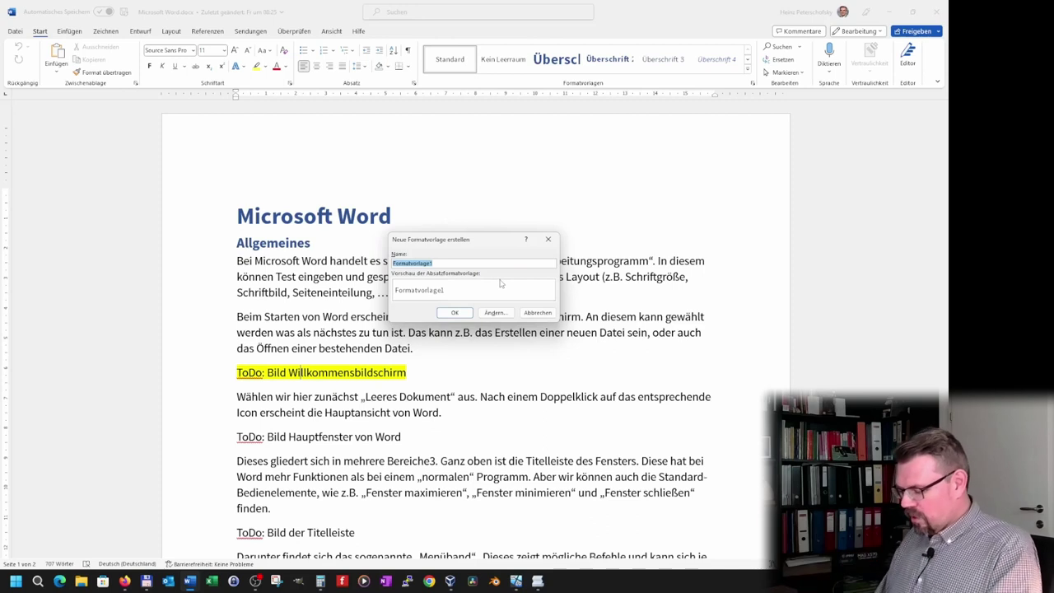
{"action": "type", "text": "ToDo"}
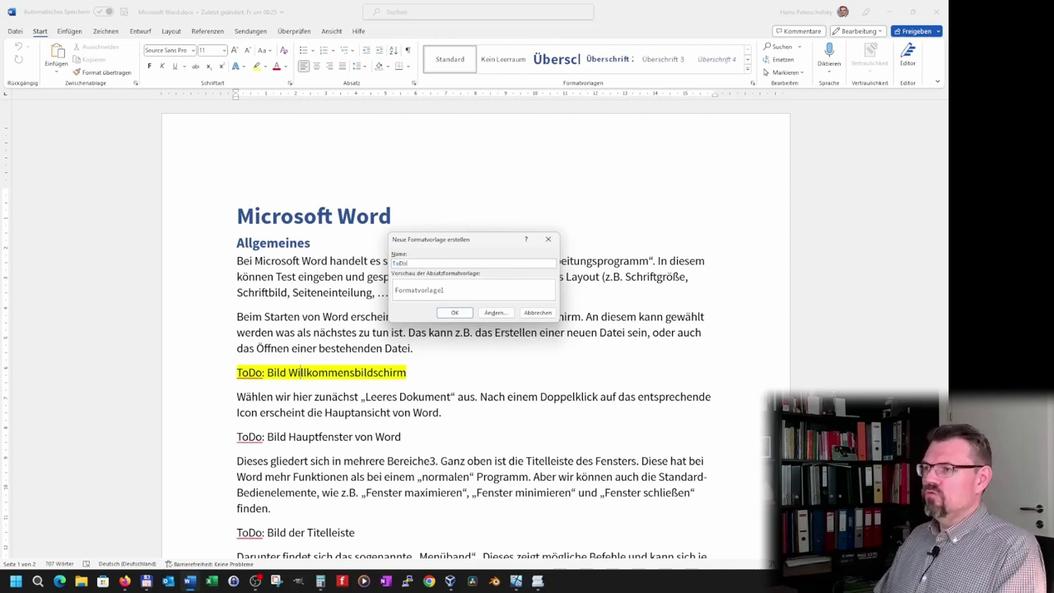
{"action": "key", "text": "Return"}
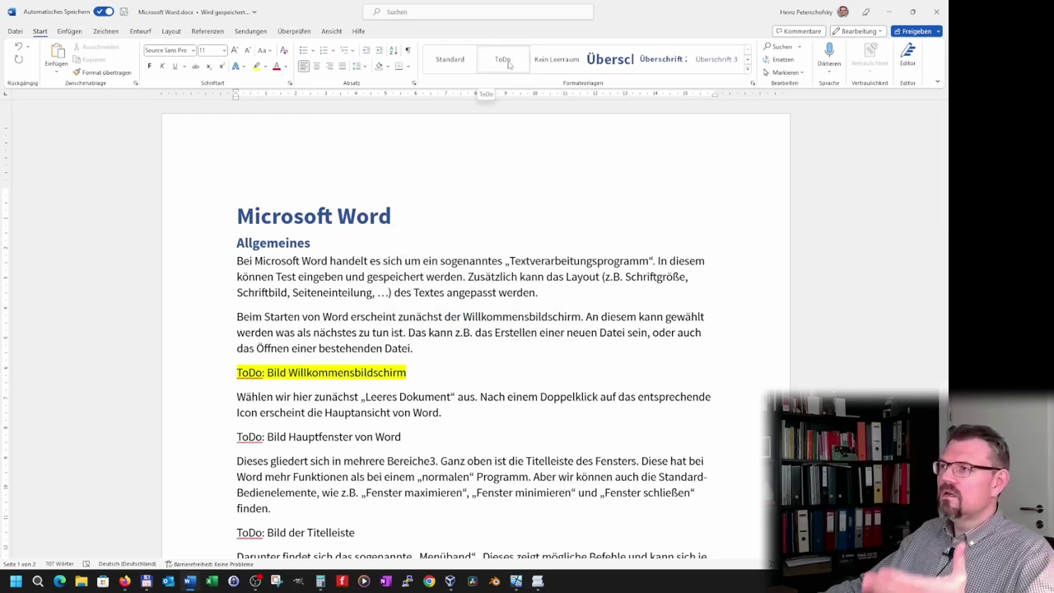
- Apply the ToDo style to the line, then open Modify for the ToDo style from the gallery
{"action": "left_click", "coordinate": [509, 64]}
{"action": "left_click", "coordinate": [330, 409]}
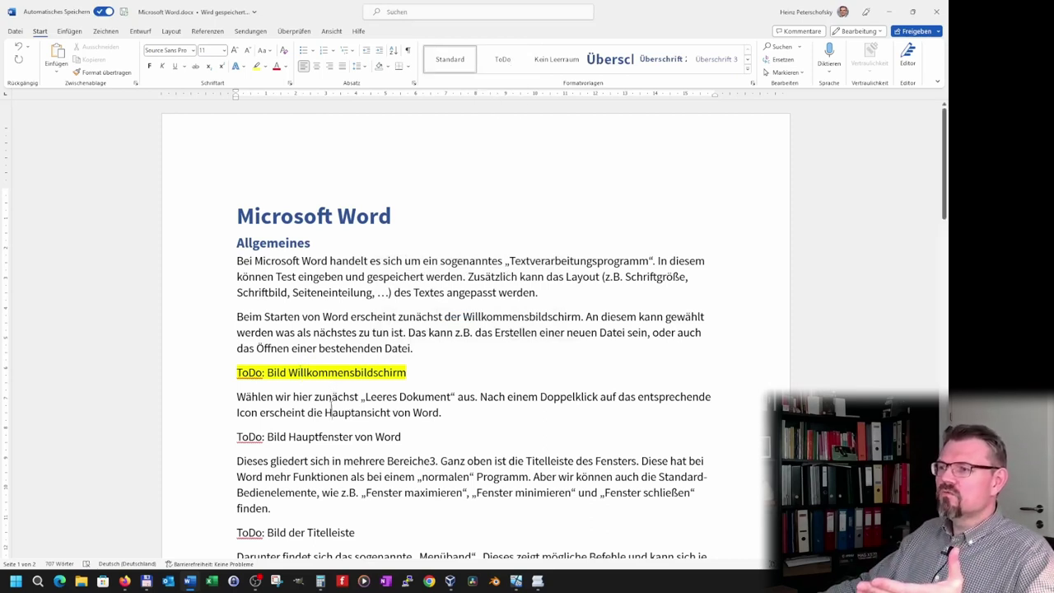
{"action": "key", "text": "Up"}
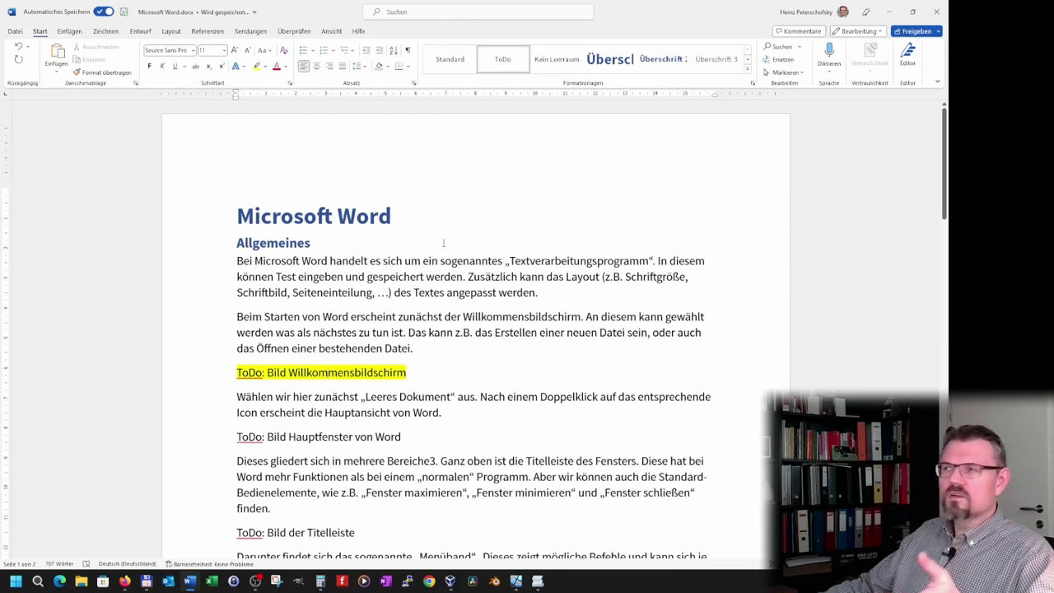
{"action": "right_click", "coordinate": [506, 64]}
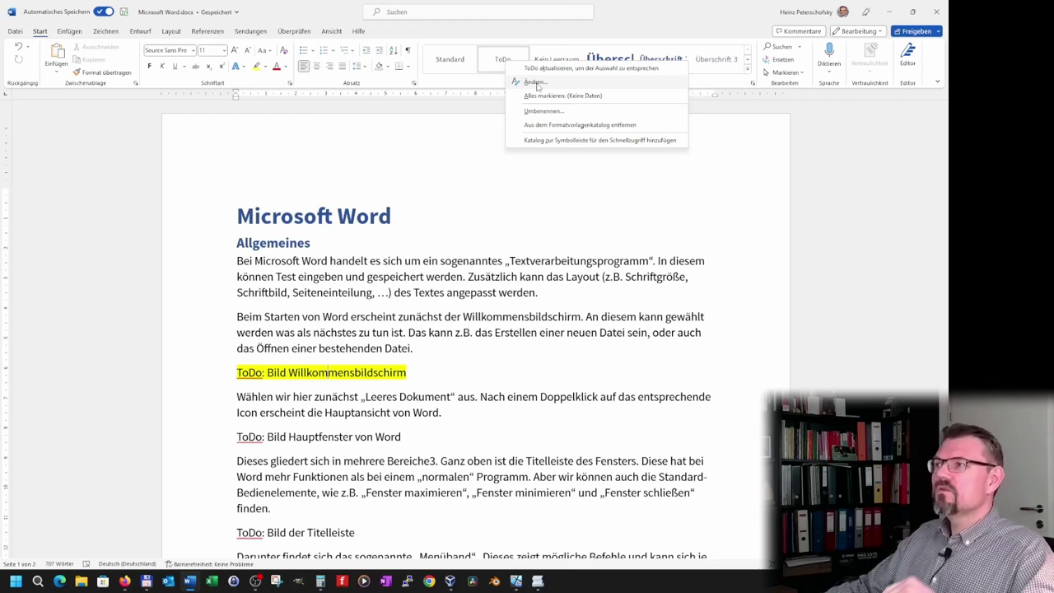
{"action": "left_click", "coordinate": [537, 84]}
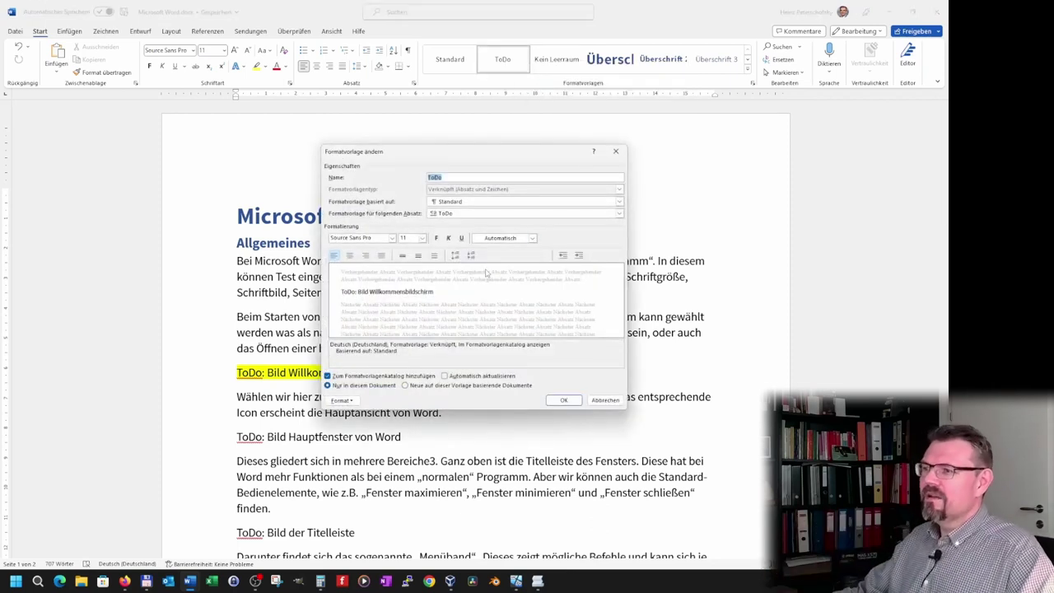
- Give the ToDo style red font colour, bold and the Courier New font, then confirm
{"action": "left_click_drag", "start_coordinate": [522, 155], "coordinate": [418, 109]}
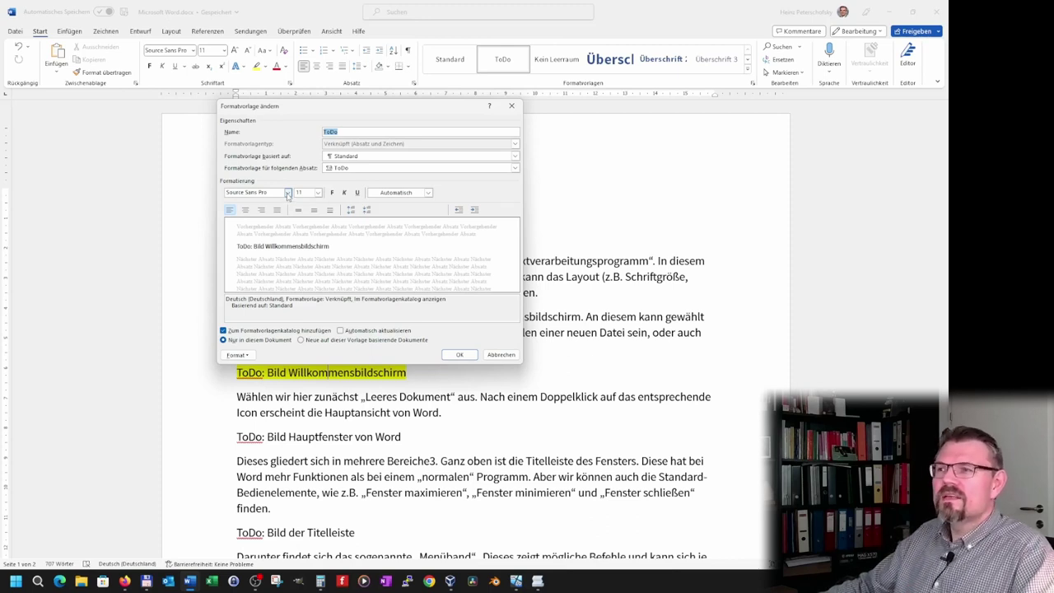
{"action": "left_click", "coordinate": [428, 193]}
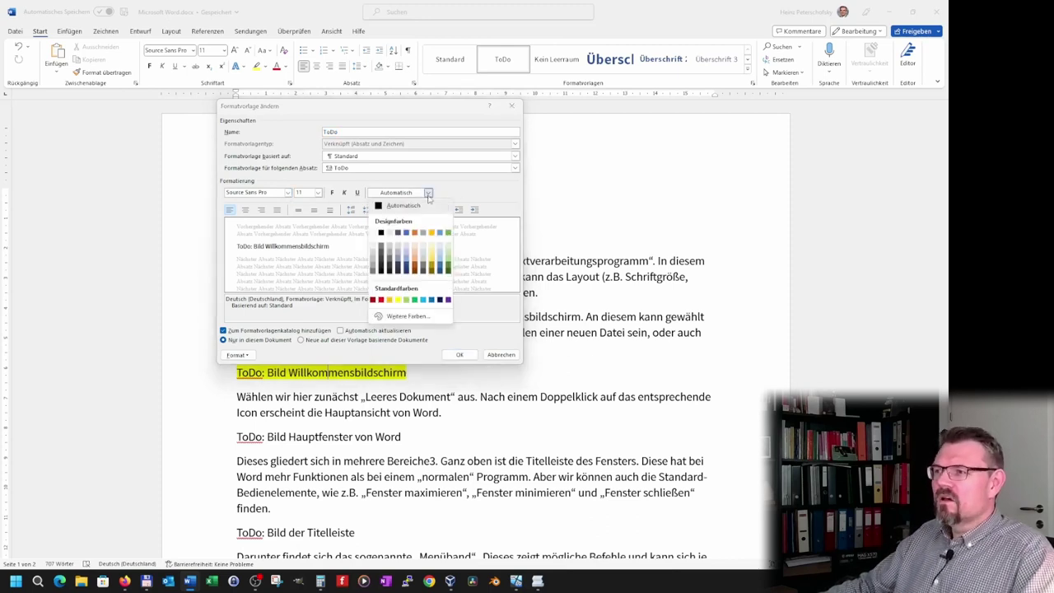
{"action": "left_click", "coordinate": [381, 300]}
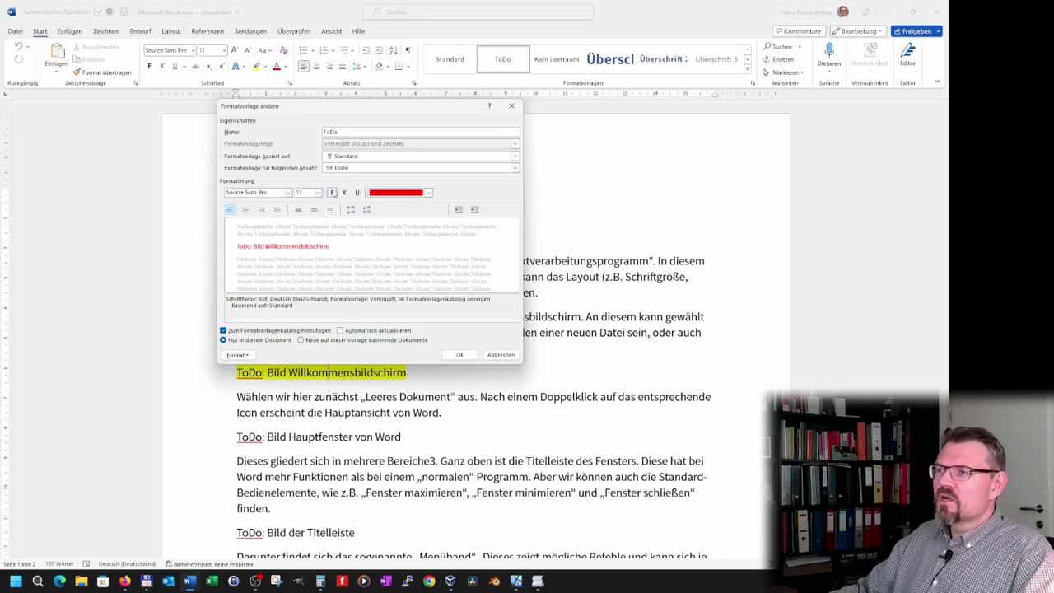
{"action": "left_click", "coordinate": [332, 192]}
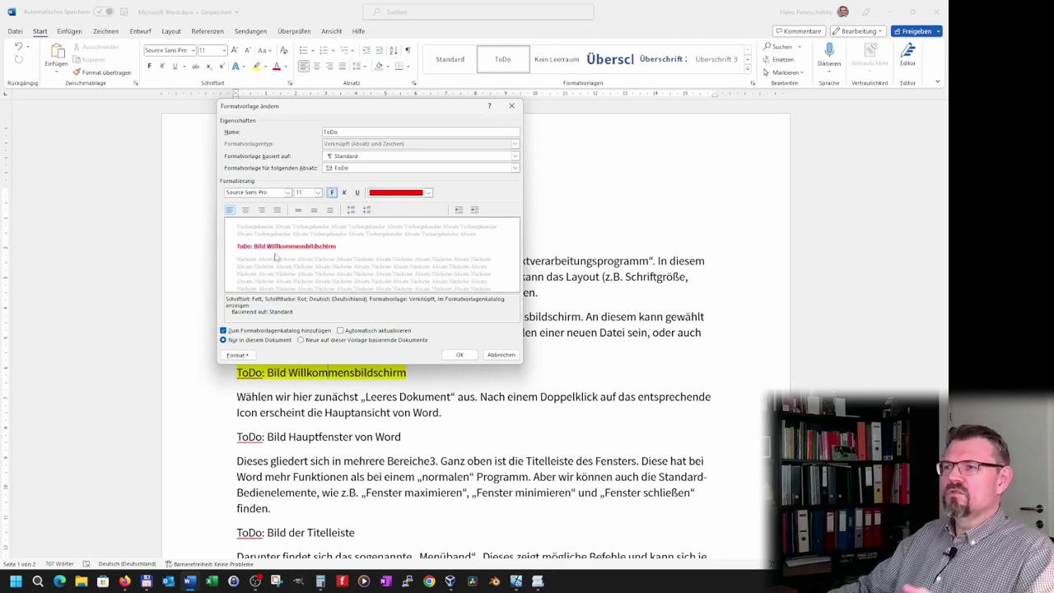
{"action": "left_click", "coordinate": [287, 193]}
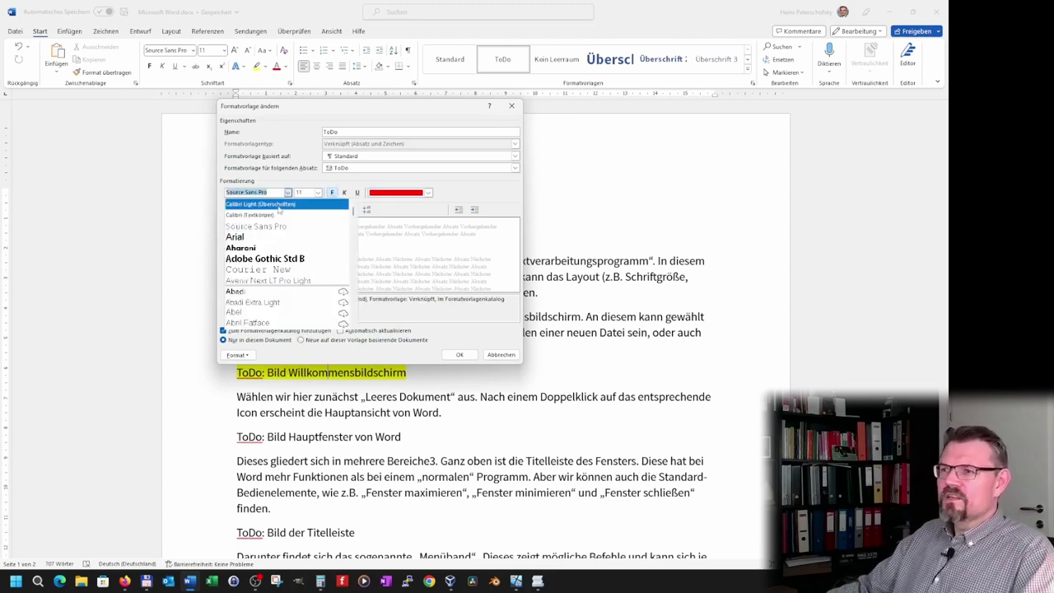
{"action": "left_click", "coordinate": [278, 271]}
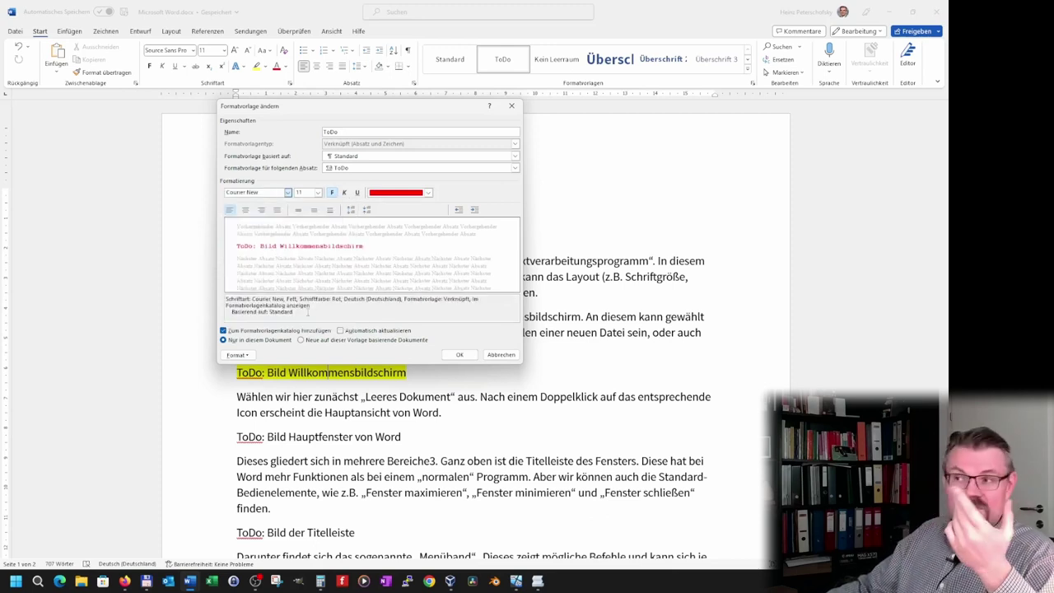
{"action": "left_click", "coordinate": [460, 354]}
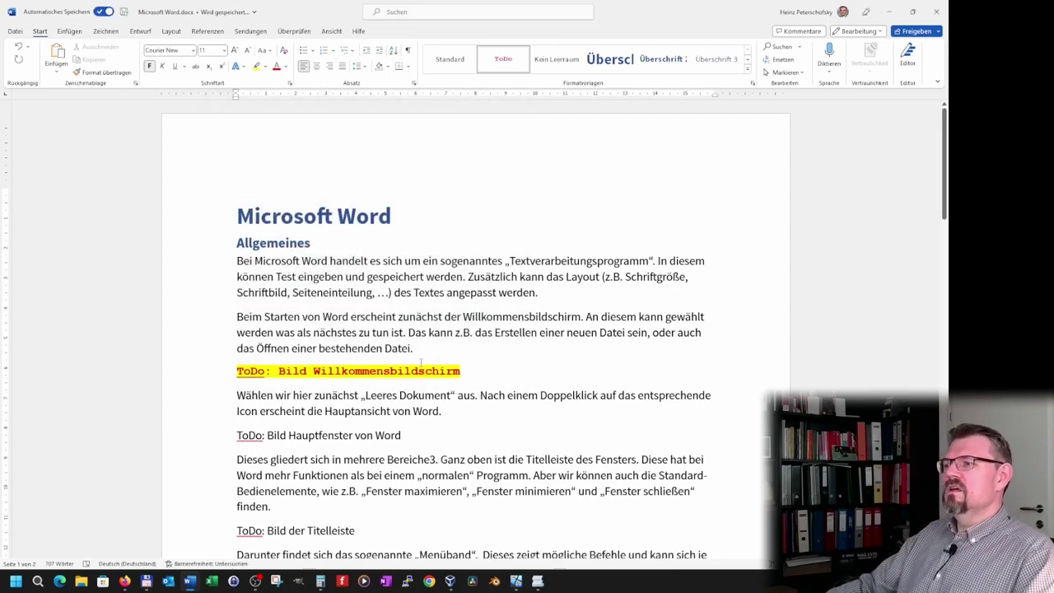
- Set the highlight of the 'ToDo: Bild Willkommensbildschirm' line to No Color
{"action": "left_click_drag", "start_coordinate": [462, 372], "coordinate": [236, 372]}
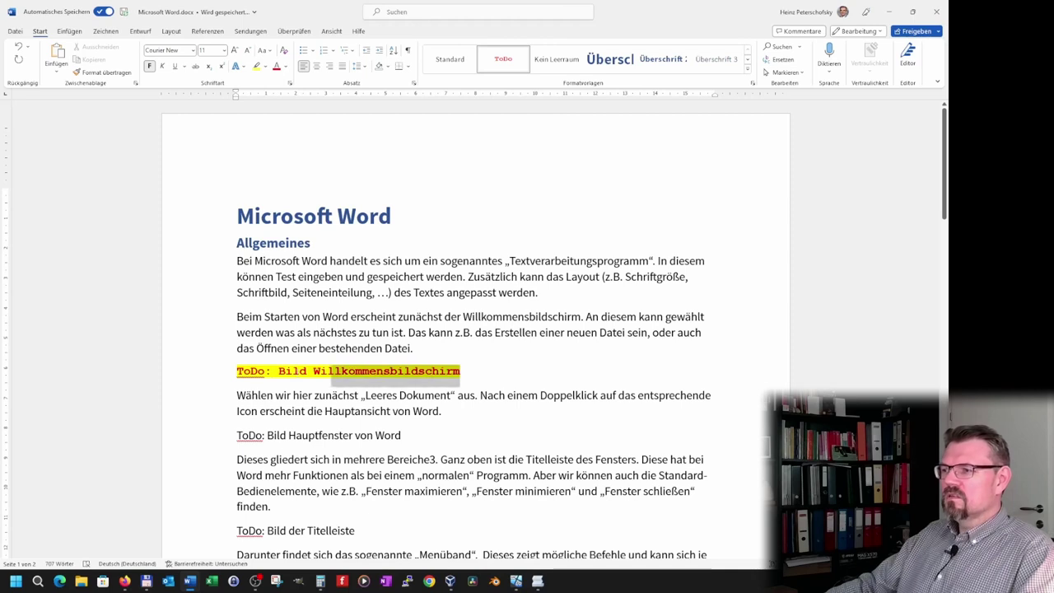
{"action": "left_click", "coordinate": [263, 66]}
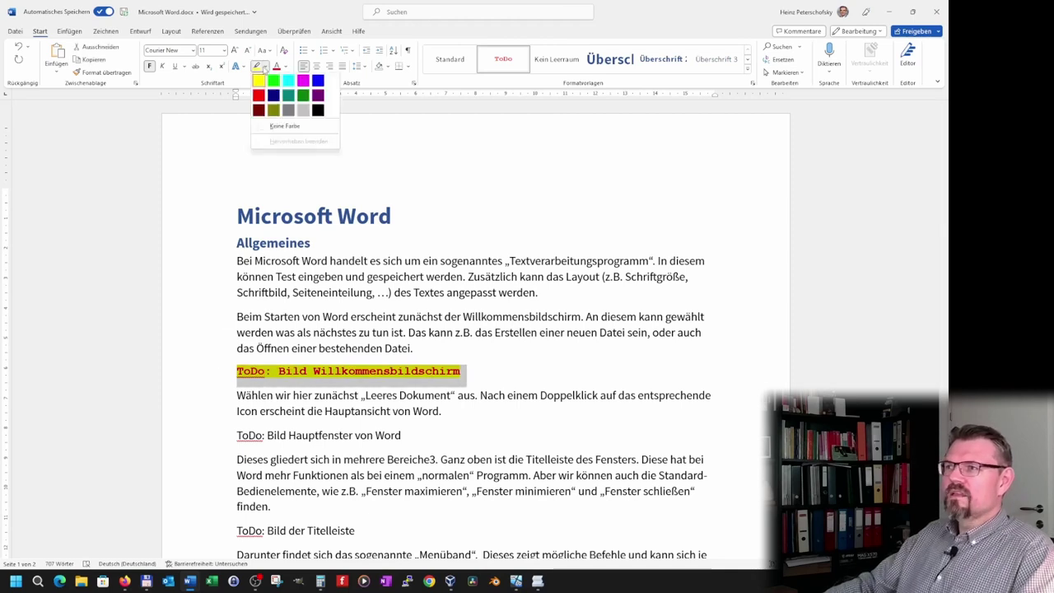
{"action": "left_click", "coordinate": [292, 129]}
{"action": "left_click", "coordinate": [356, 370]}
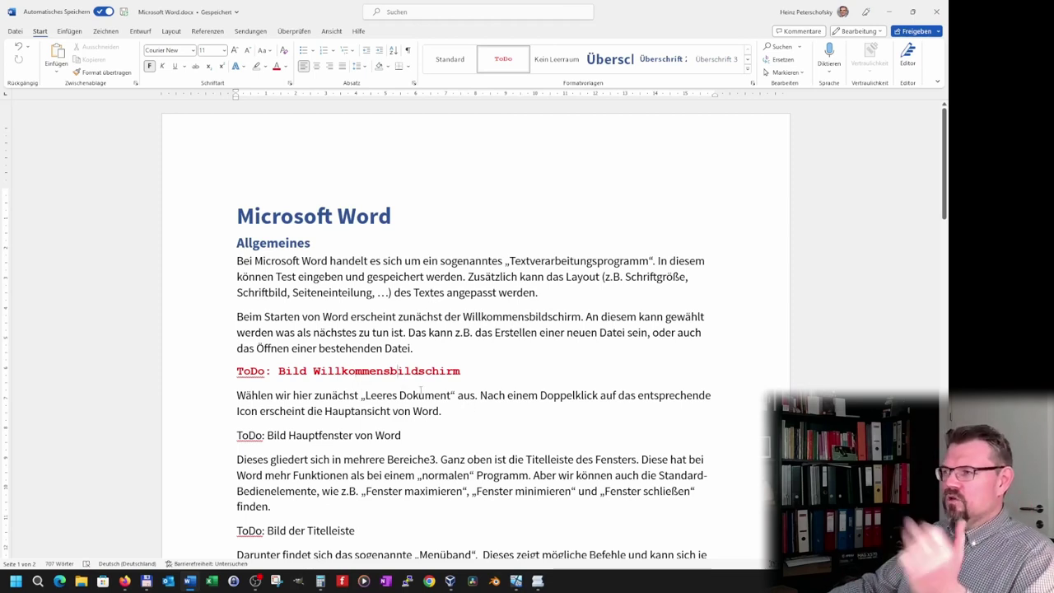
- Reopen Modify Style for ToDo and change its paragraph alignment to Align Right after trying Center
{"action": "right_click", "coordinate": [505, 59]}
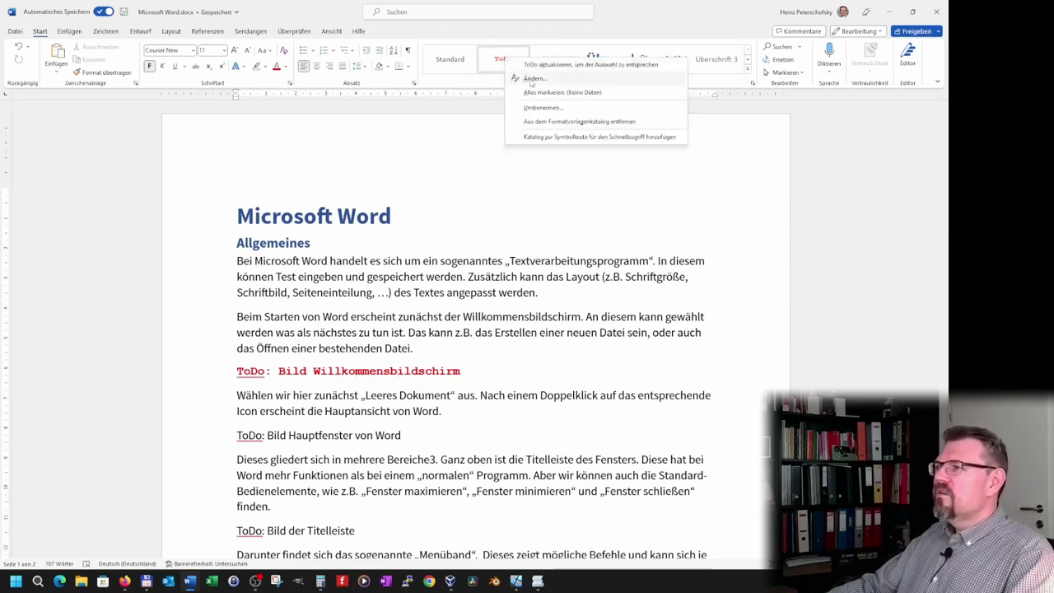
{"action": "left_click", "coordinate": [533, 78]}
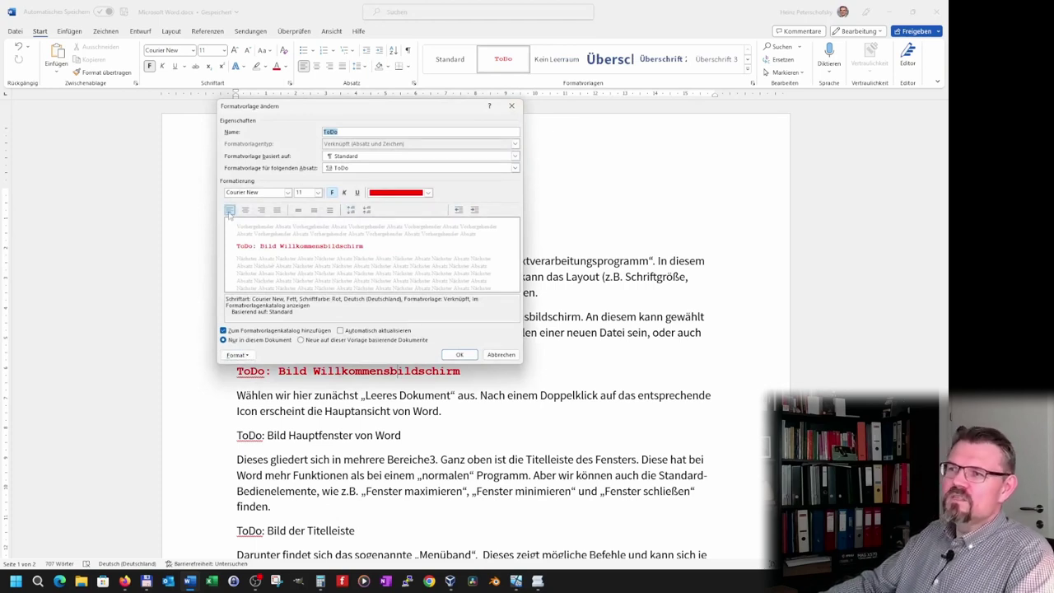
{"action": "left_click", "coordinate": [245, 210]}
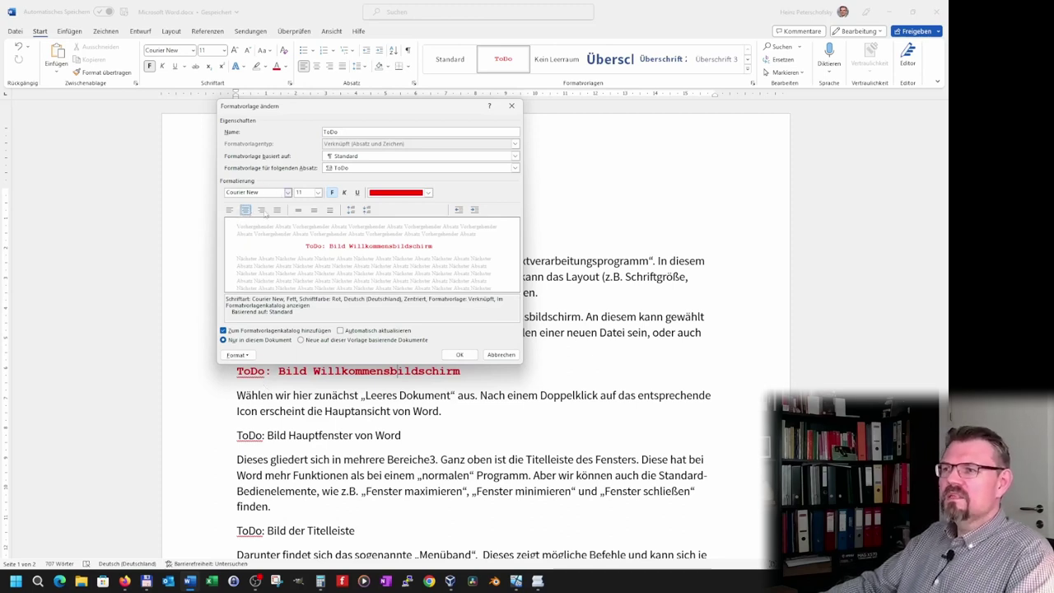
{"action": "left_click", "coordinate": [264, 212]}
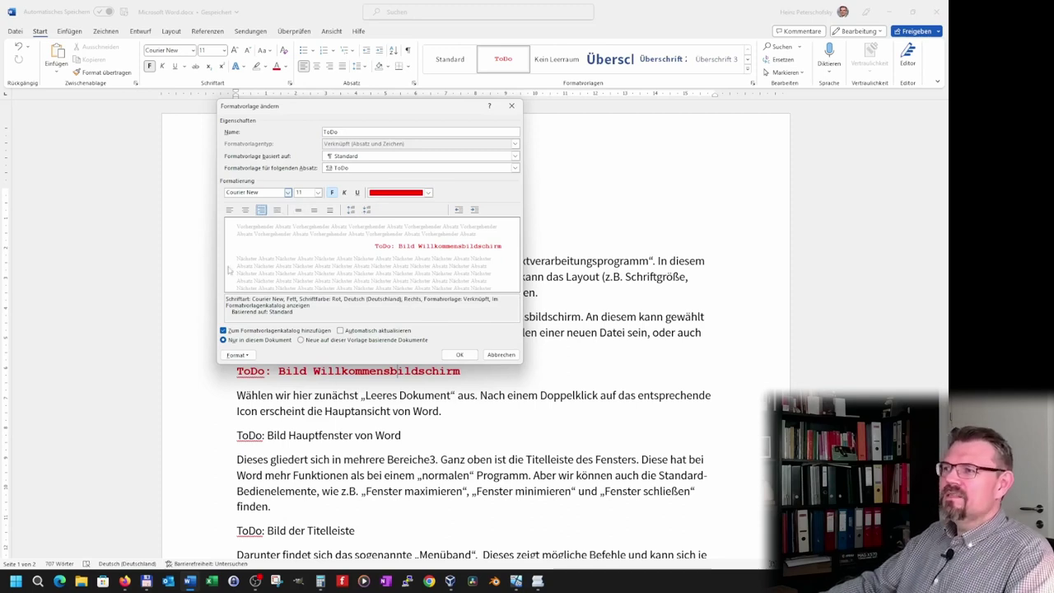
{"action": "left_click", "coordinate": [236, 355]}
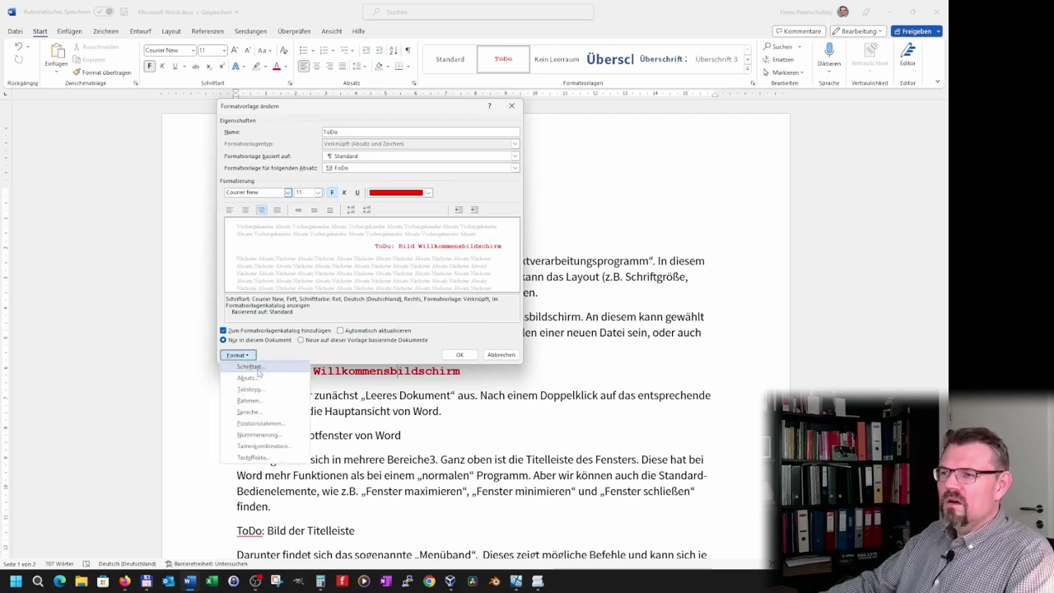
- Turn on Double strikethrough in the ToDo style's font settings and confirm both dialogs
{"action": "left_click", "coordinate": [250, 366]}
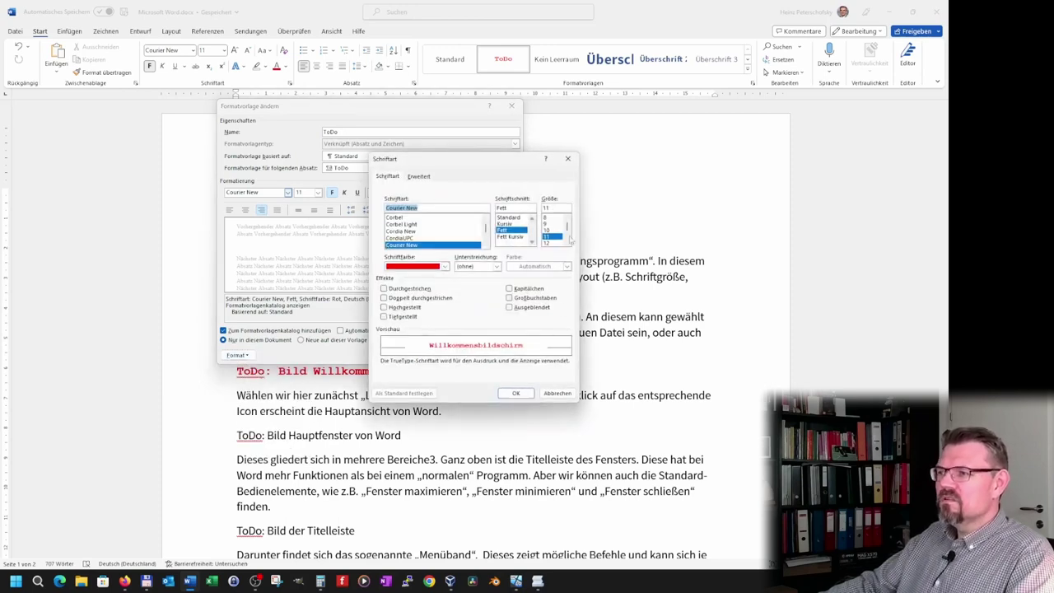
{"action": "left_click", "coordinate": [515, 393]}
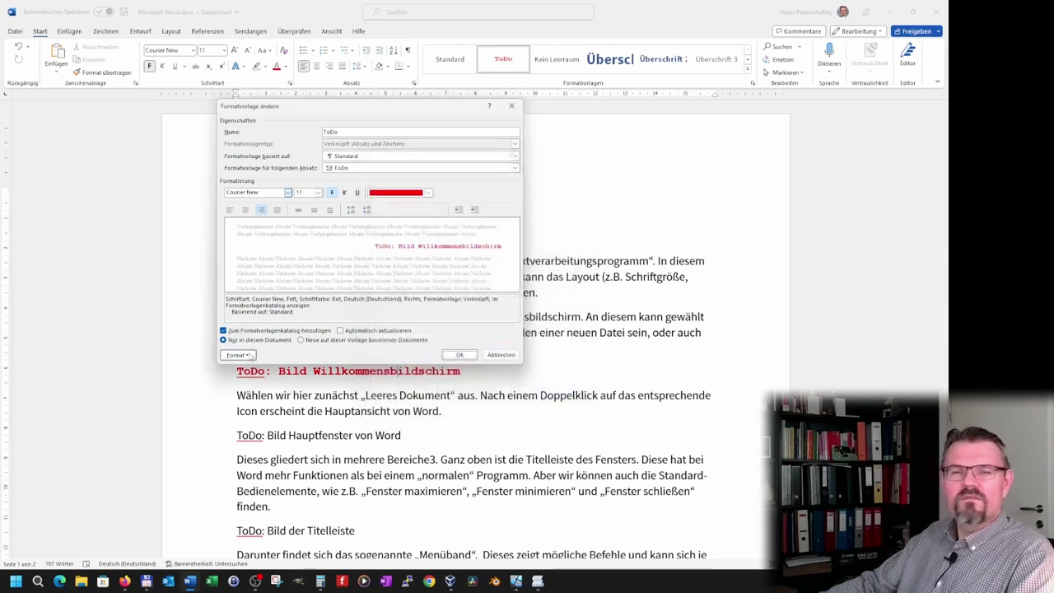
{"action": "left_click", "coordinate": [247, 355]}
{"action": "left_click", "coordinate": [251, 365]}
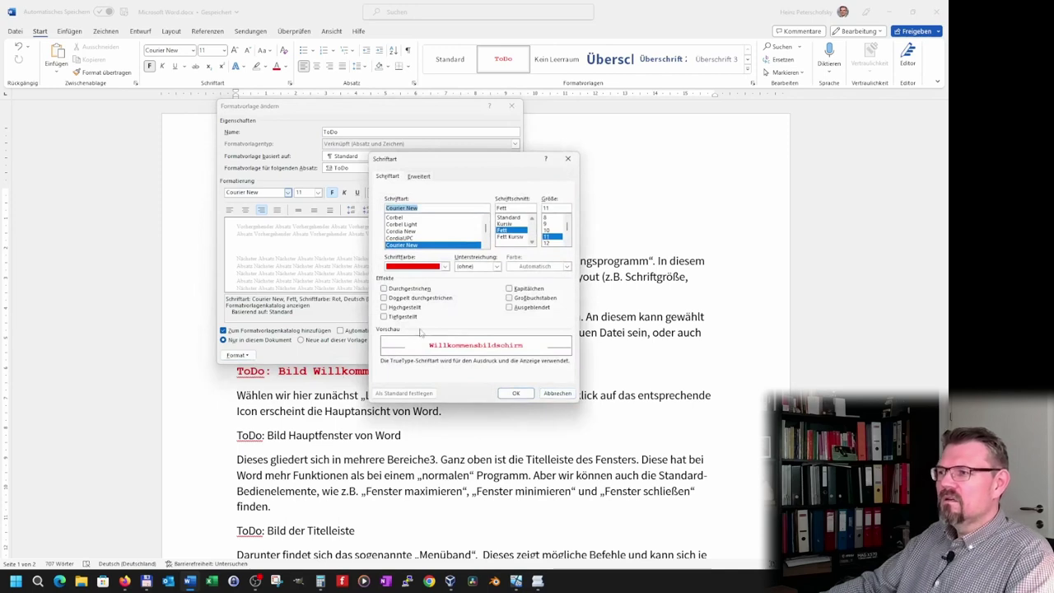
{"action": "left_click", "coordinate": [516, 393]}
{"action": "left_click", "coordinate": [456, 355]}
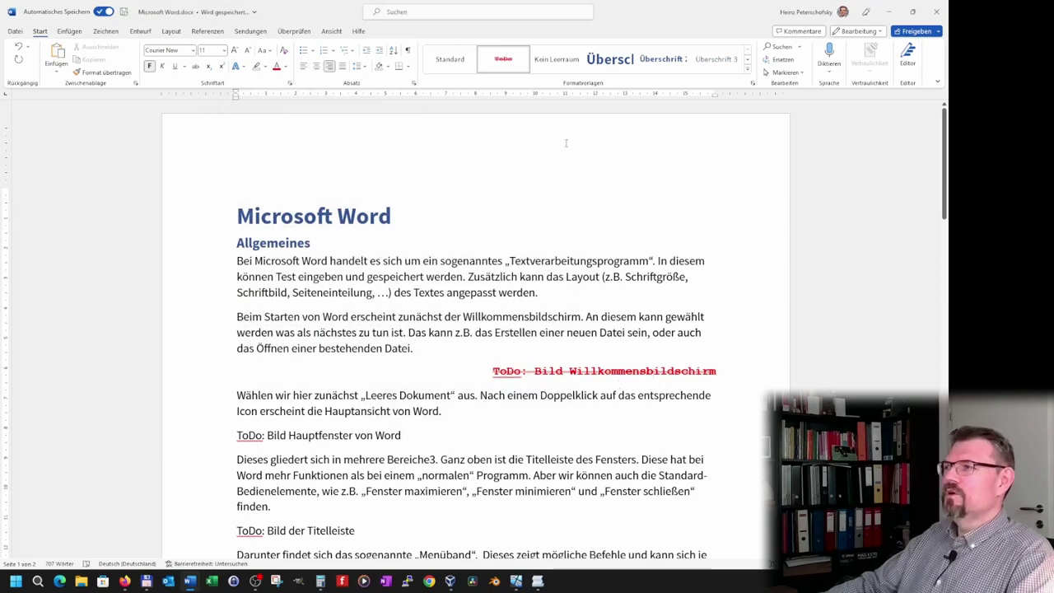
- Reopen the ToDo style's font settings and clear Double strikethrough
{"action": "right_click", "coordinate": [517, 61]}
{"action": "left_click", "coordinate": [545, 79]}
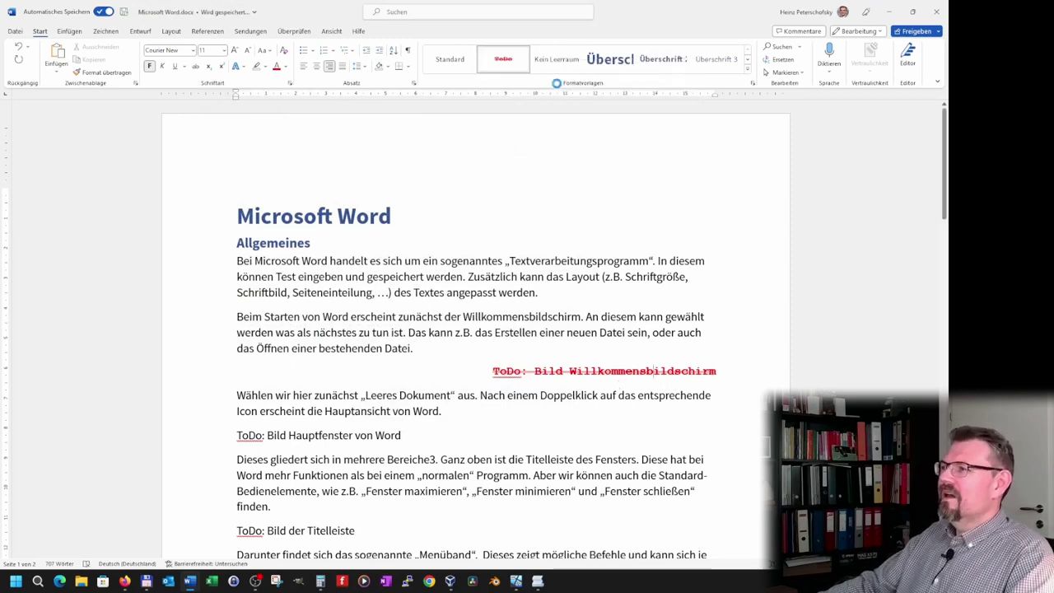
{"action": "left_click", "coordinate": [243, 355]}
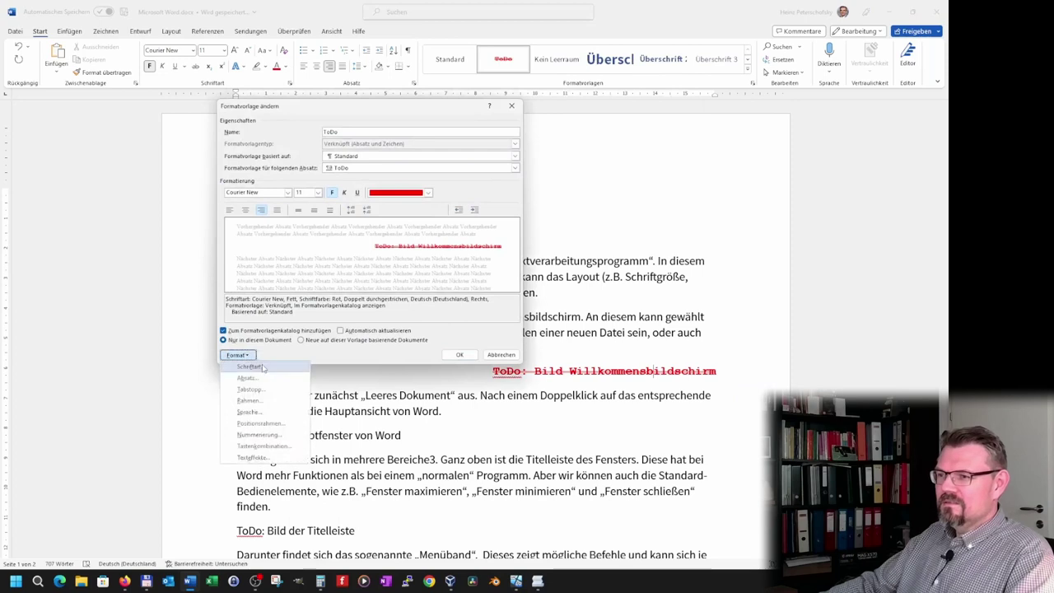
{"action": "left_click", "coordinate": [247, 367]}
{"action": "left_click", "coordinate": [384, 298]}
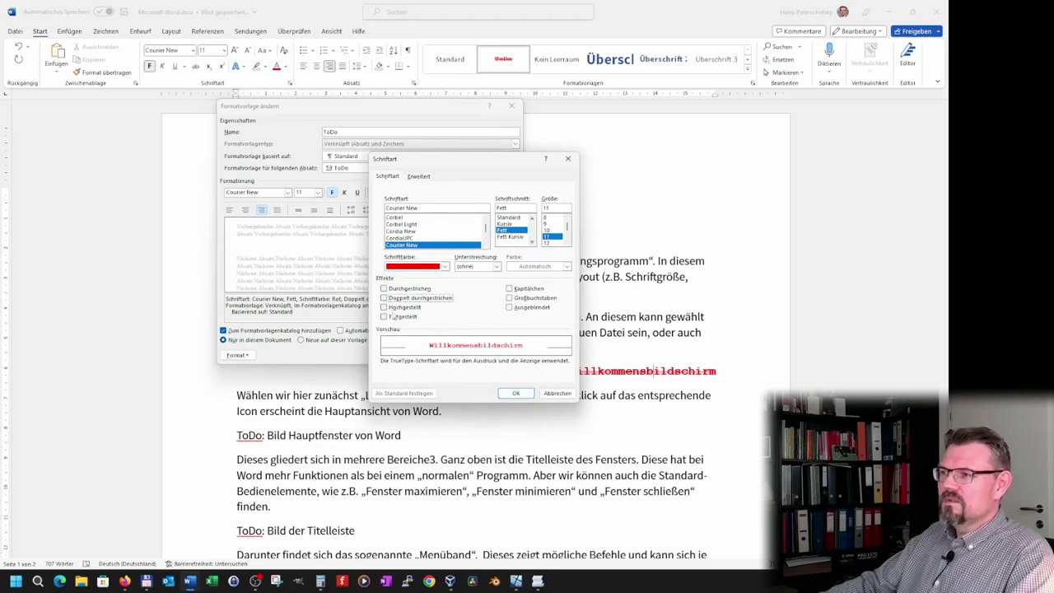
- Experiment with strikethrough, superscript, subscript, small caps and all caps effects in the Font dialog
{"action": "left_click", "coordinate": [383, 288]}
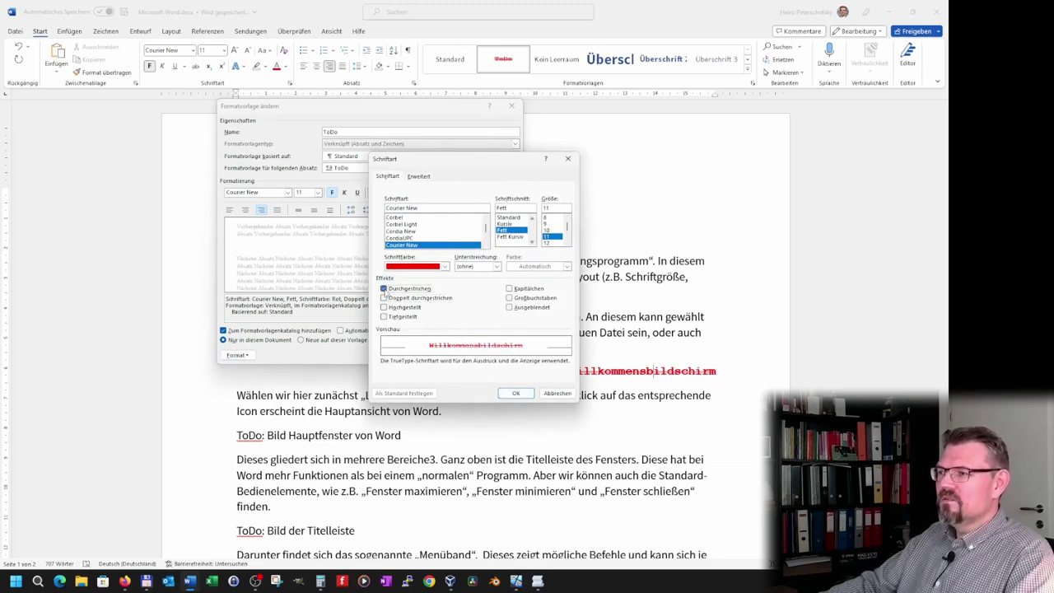
{"action": "left_click", "coordinate": [383, 289]}
{"action": "left_click", "coordinate": [383, 297]}
{"action": "left_click", "coordinate": [382, 297]}
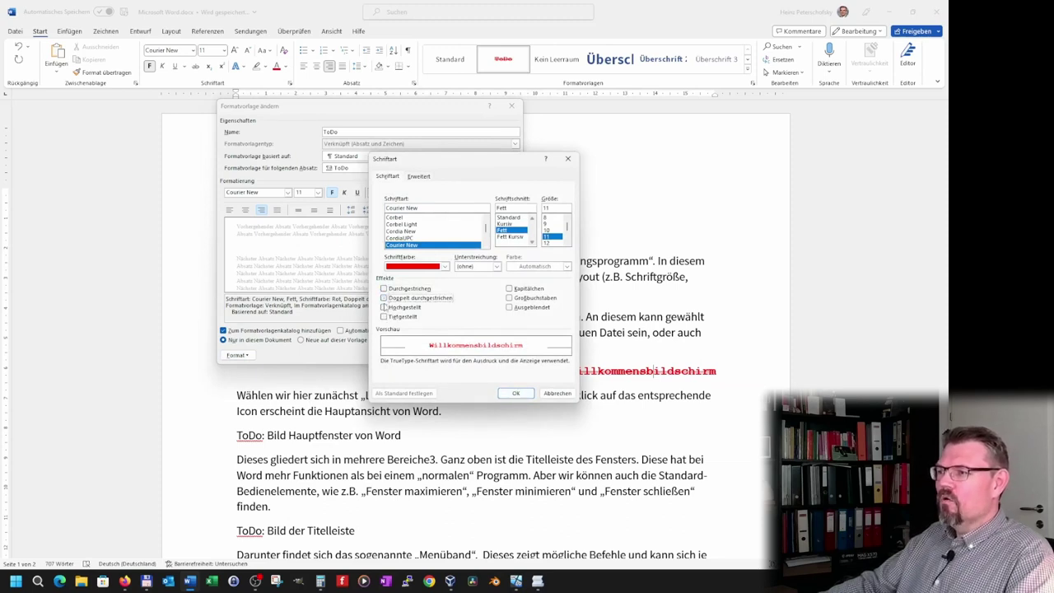
{"action": "left_click", "coordinate": [384, 307]}
{"action": "left_click", "coordinate": [383, 316]}
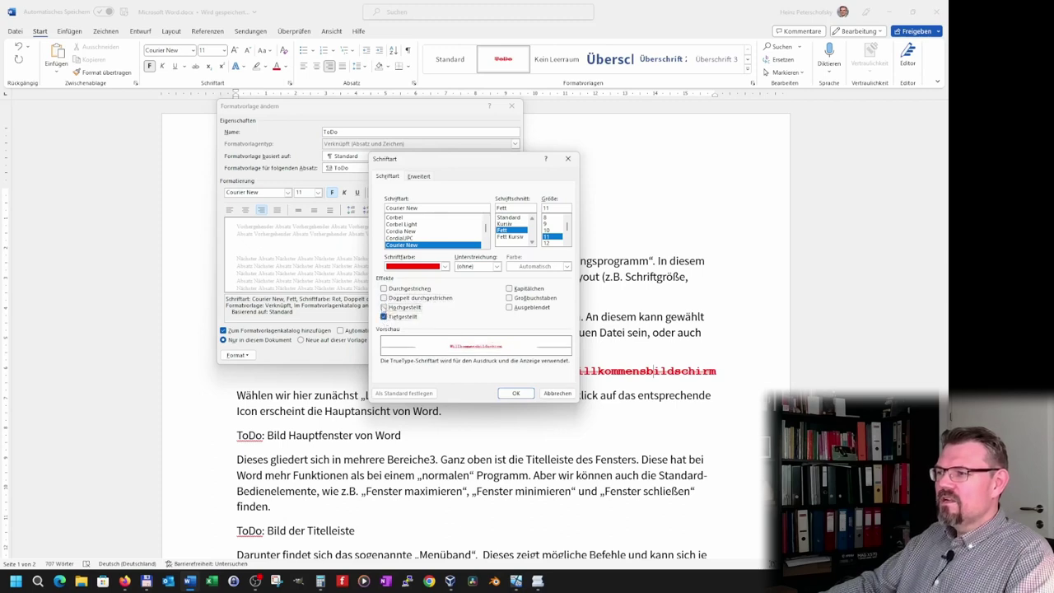
{"action": "left_click", "coordinate": [384, 307]}
{"action": "left_click", "coordinate": [384, 316]}
{"action": "left_click", "coordinate": [383, 307]}
{"action": "left_click", "coordinate": [384, 316]}
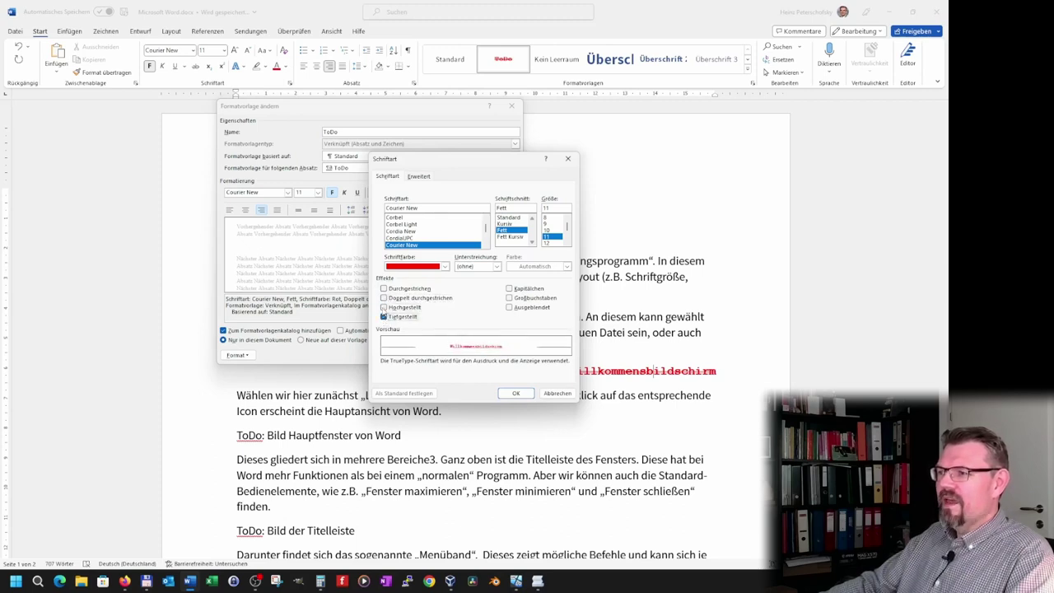
{"action": "left_click", "coordinate": [383, 307]}
{"action": "left_click", "coordinate": [384, 307]}
{"action": "left_click", "coordinate": [509, 288]}
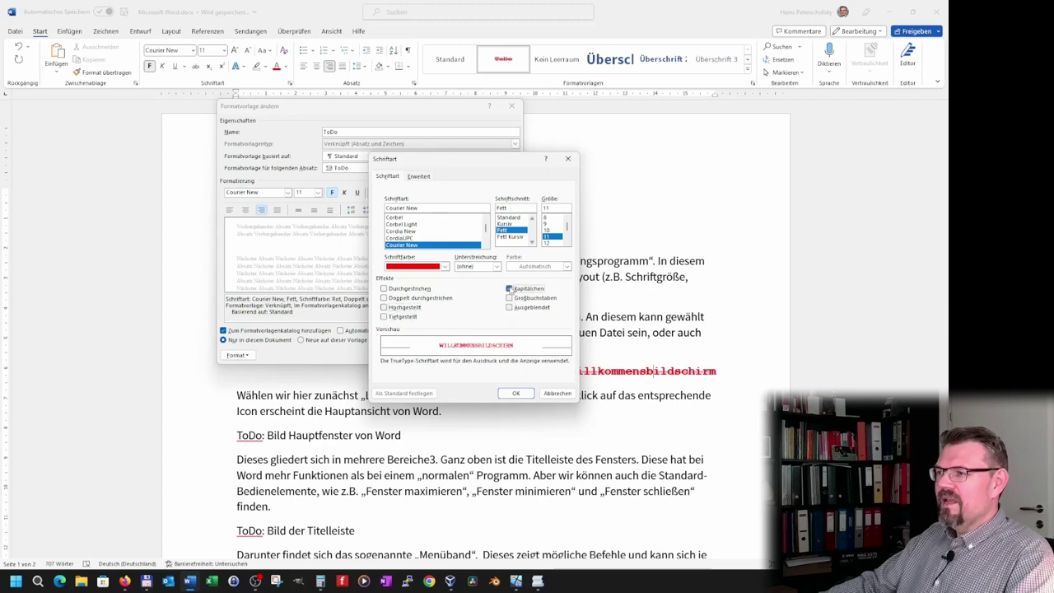
{"action": "left_click", "coordinate": [509, 297]}
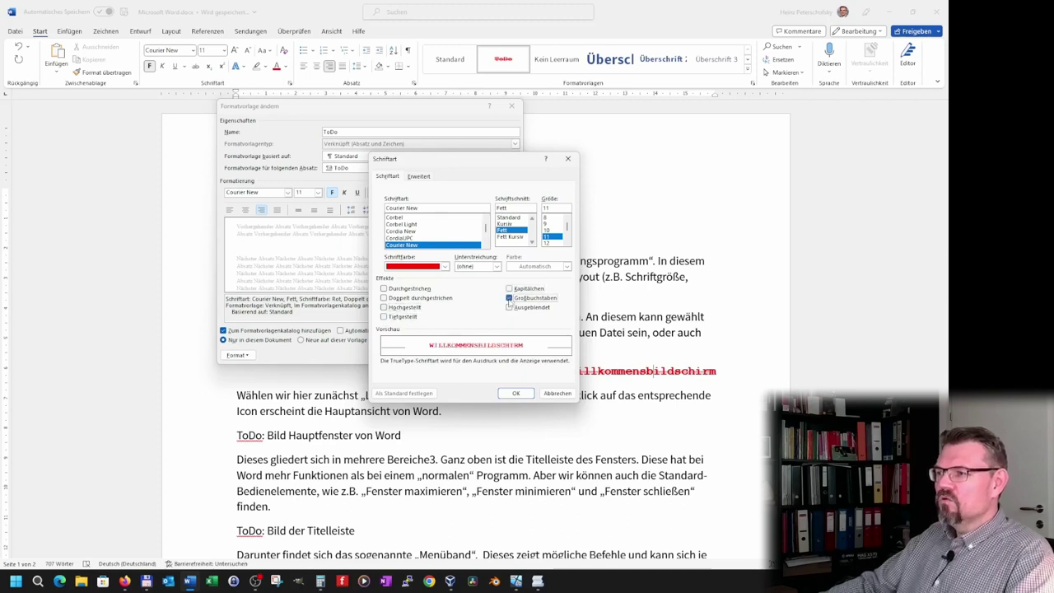
{"action": "left_click", "coordinate": [509, 288]}
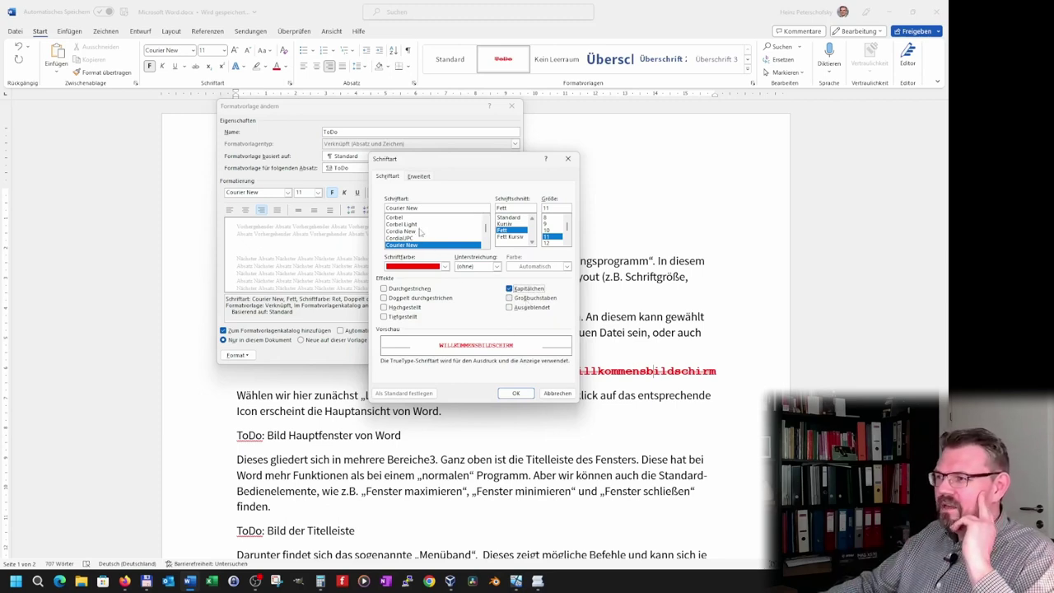
- Try Cordia New and Corbel Light, then restore Courier New with small caps off and confirm
{"action": "left_click", "coordinate": [419, 231]}
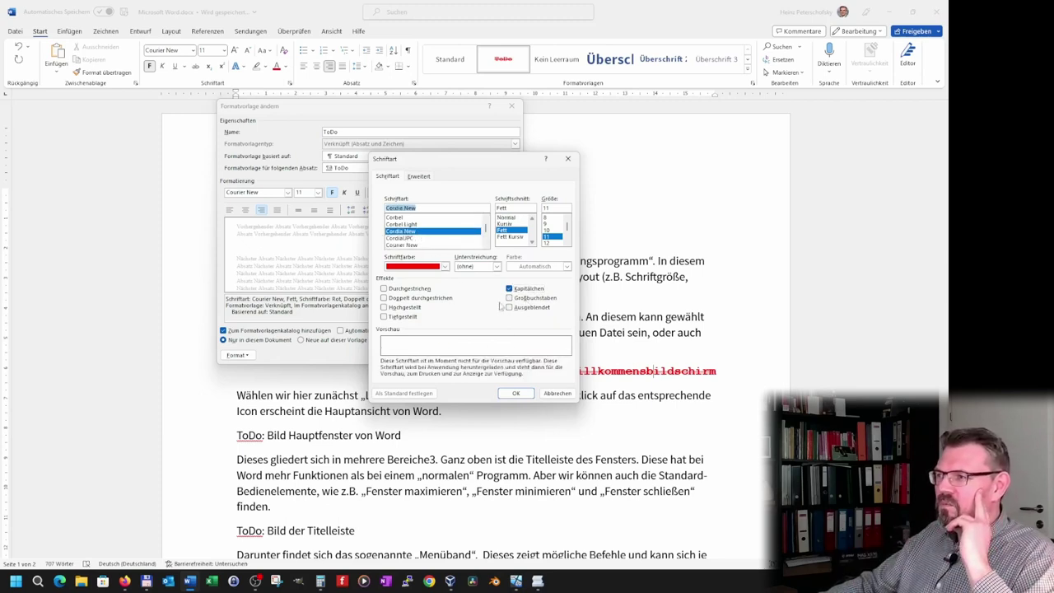
{"action": "left_click", "coordinate": [508, 297]}
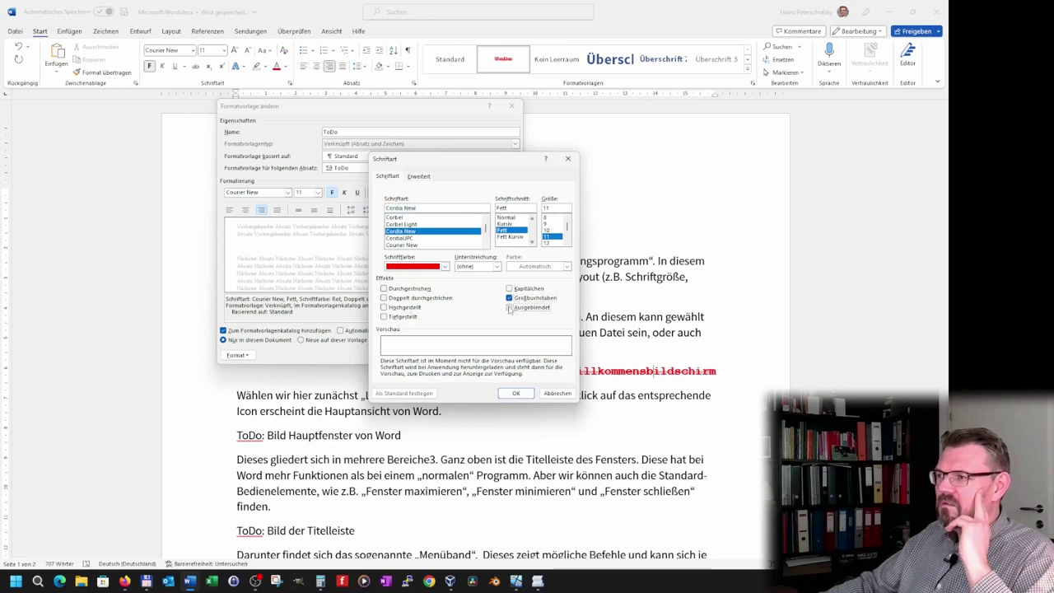
{"action": "left_click", "coordinate": [408, 224]}
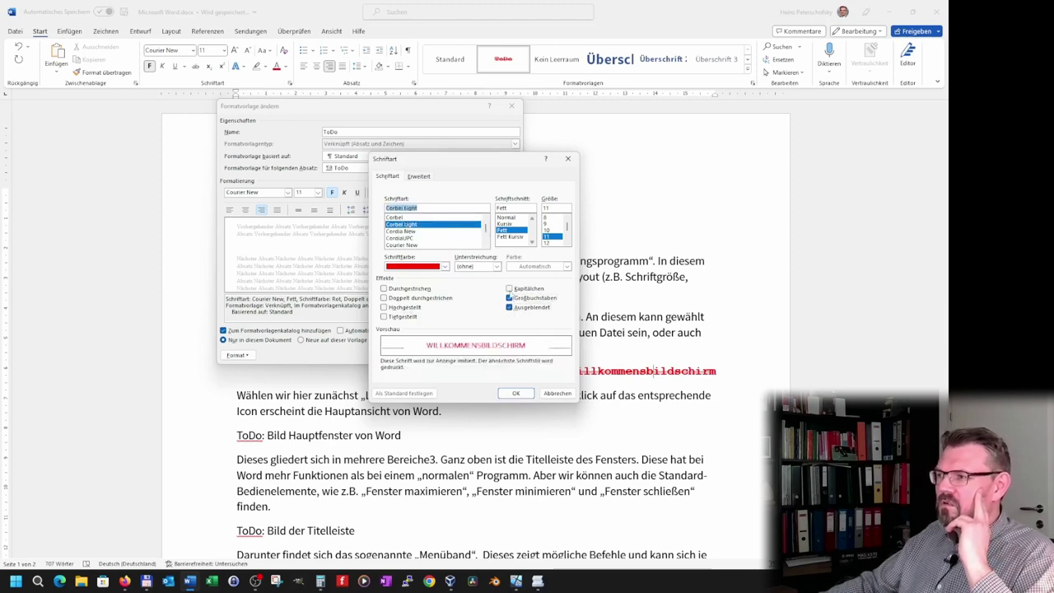
{"action": "left_click", "coordinate": [509, 288]}
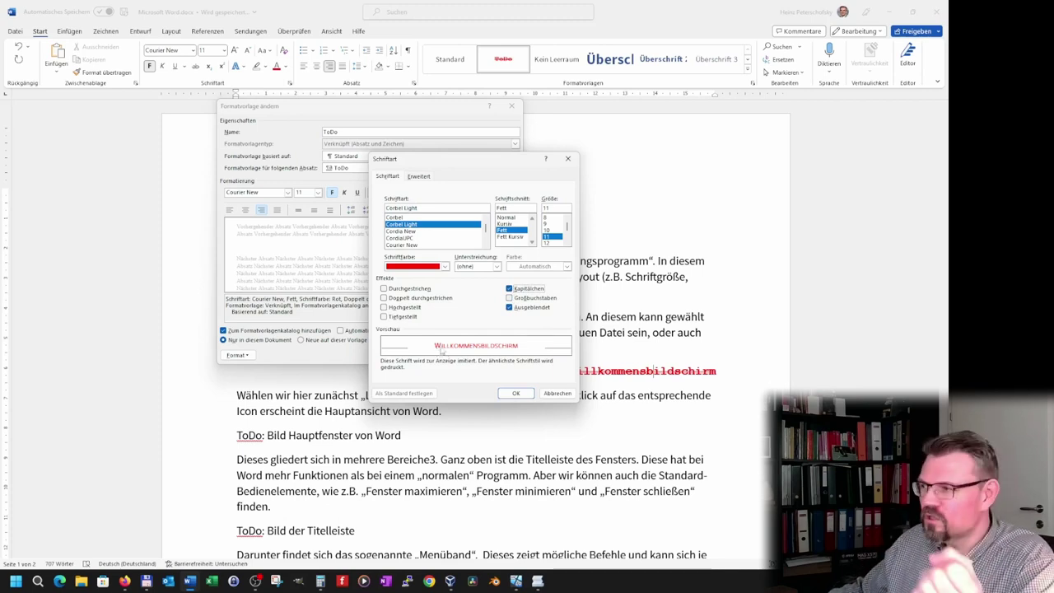
{"action": "left_click", "coordinate": [508, 307]}
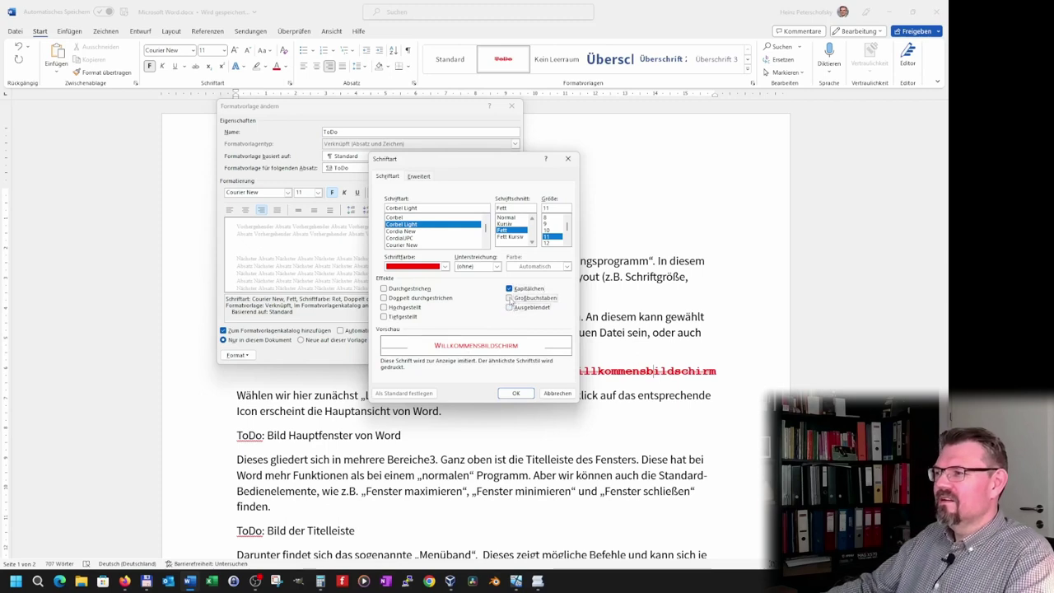
{"action": "left_click", "coordinate": [508, 298]}
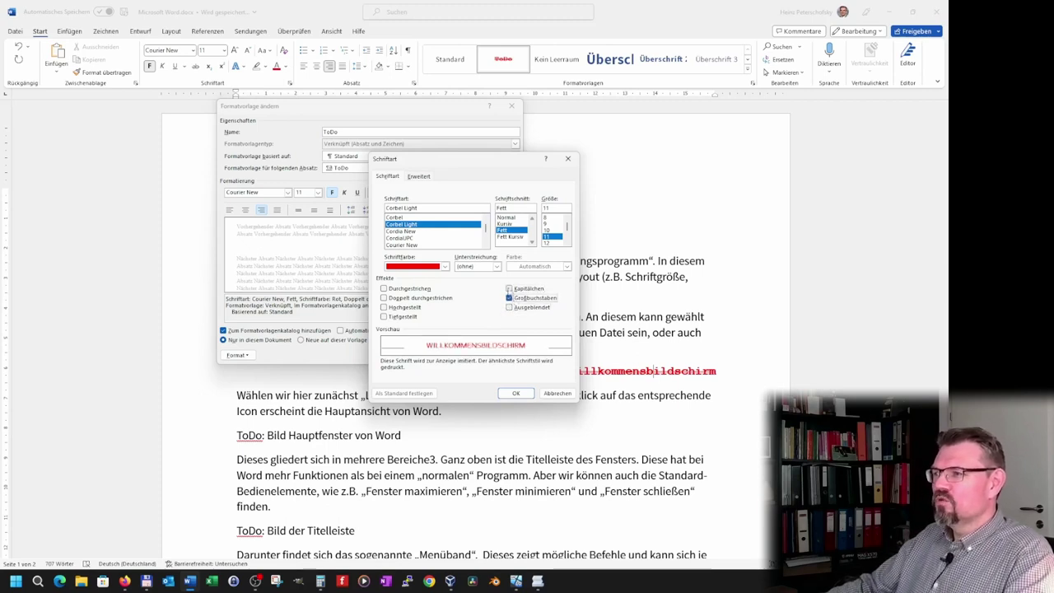
{"action": "left_click", "coordinate": [509, 289]}
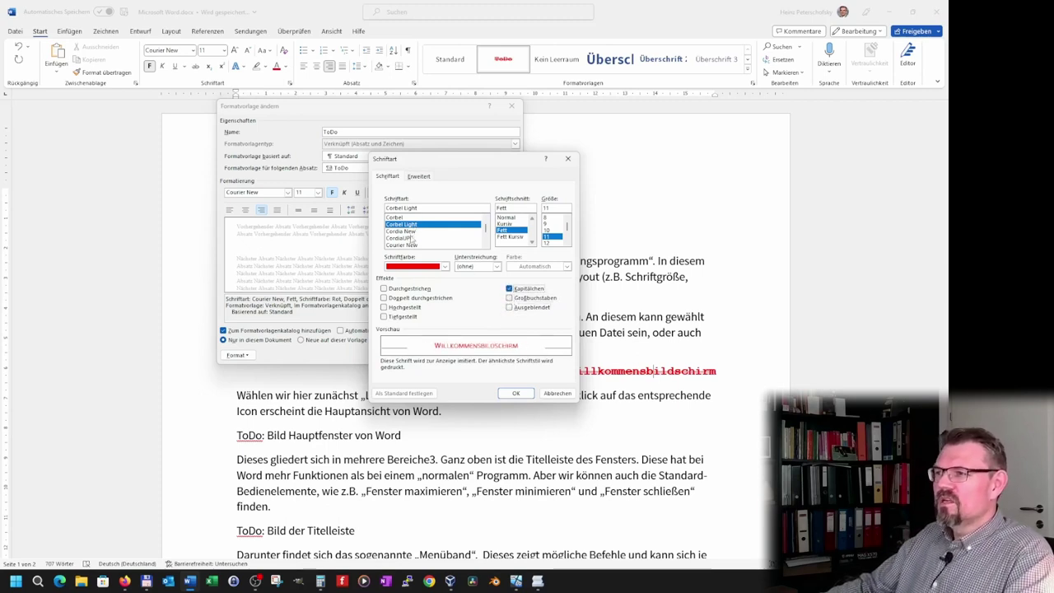
{"action": "scroll", "coordinate": [411, 237], "scroll_direction": "down", "scroll_amount": 1}
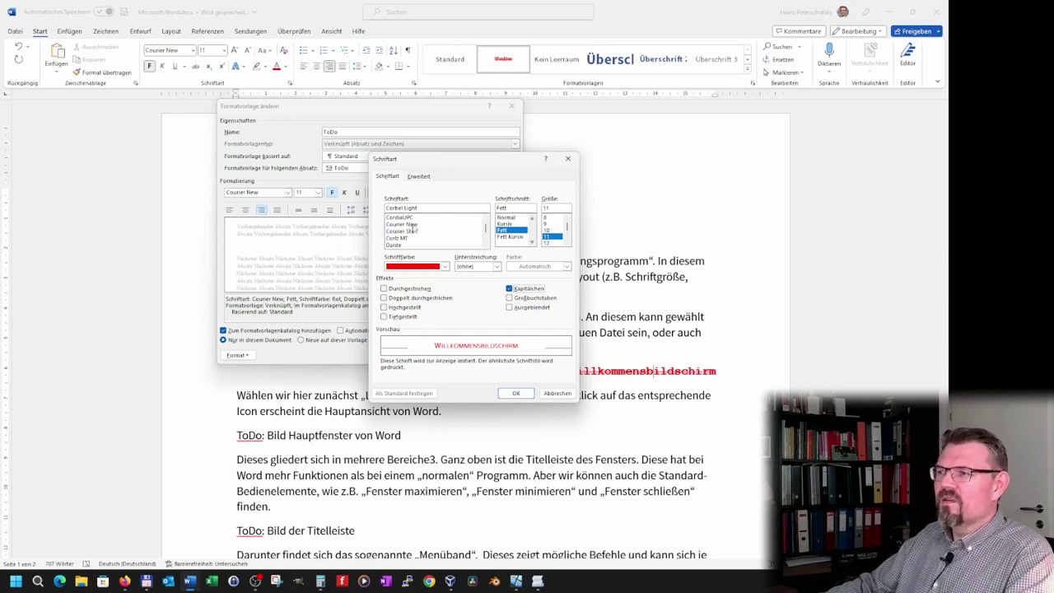
{"action": "left_click", "coordinate": [411, 224]}
{"action": "left_click", "coordinate": [508, 289]}
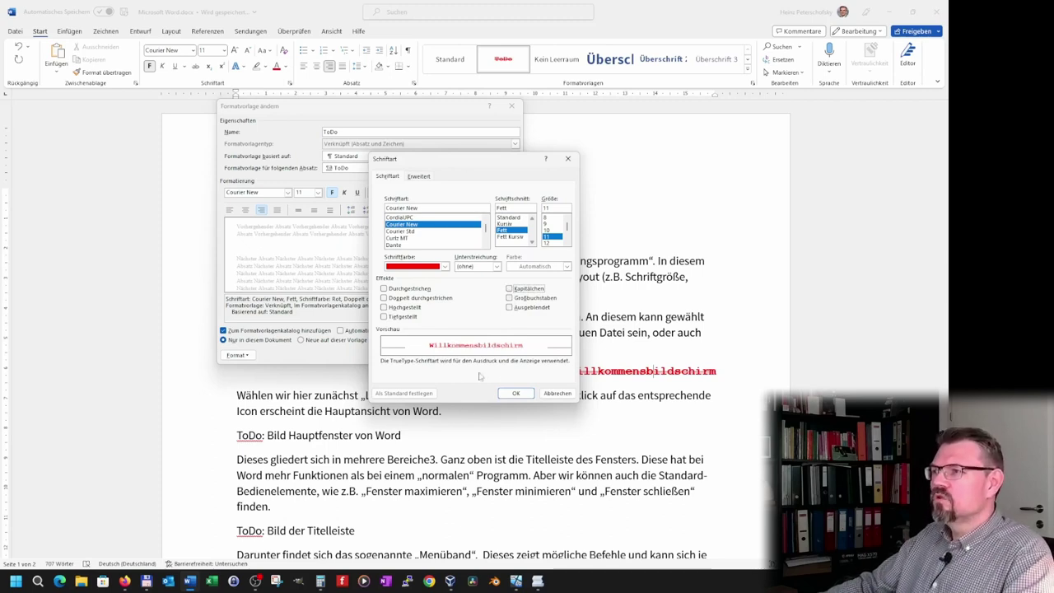
{"action": "left_click", "coordinate": [422, 177]}
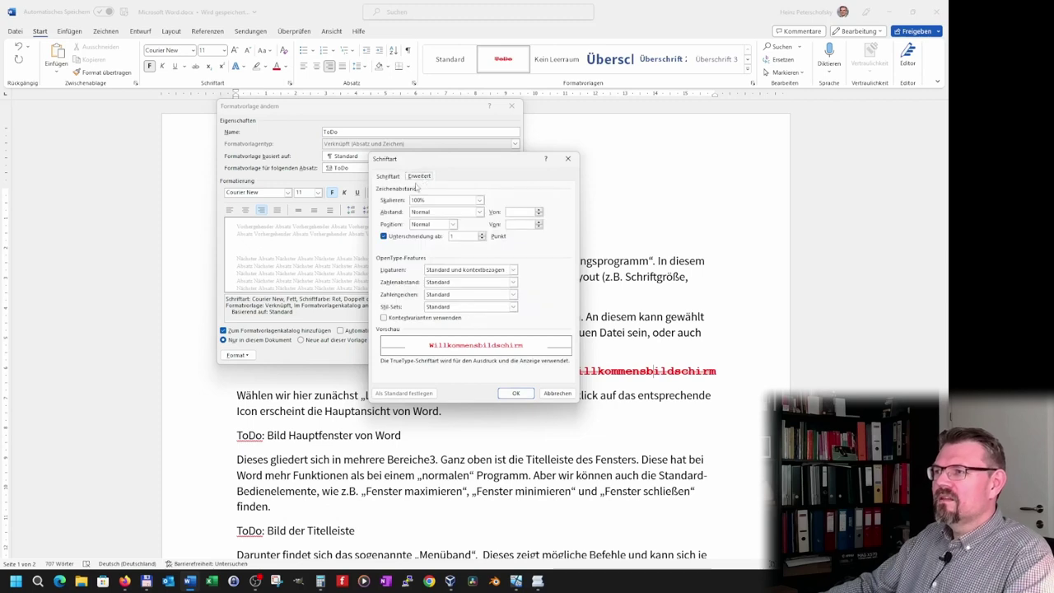
{"action": "left_click", "coordinate": [391, 177]}
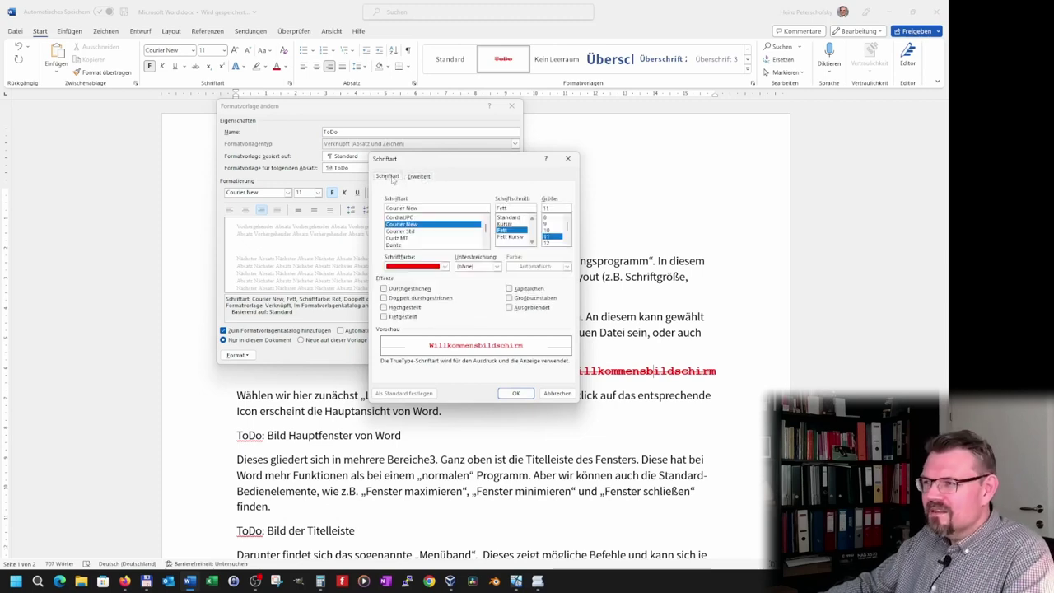
{"action": "left_click", "coordinate": [515, 392]}
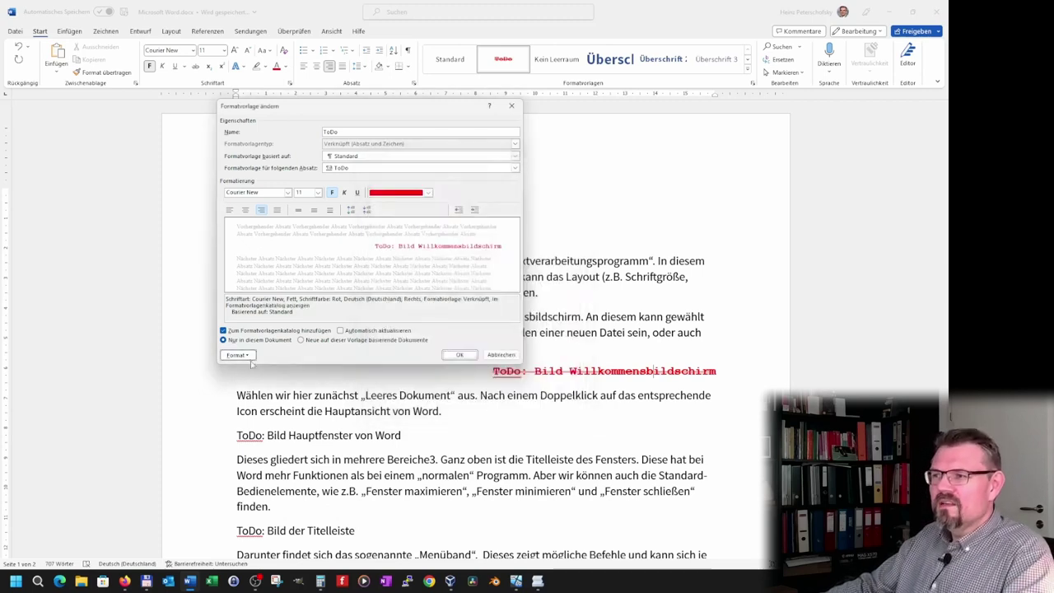
- Set the ToDo style's paragraph alignment to Left (Links) and confirm both dialogs
{"action": "left_click", "coordinate": [252, 355]}
{"action": "left_click", "coordinate": [272, 379]}
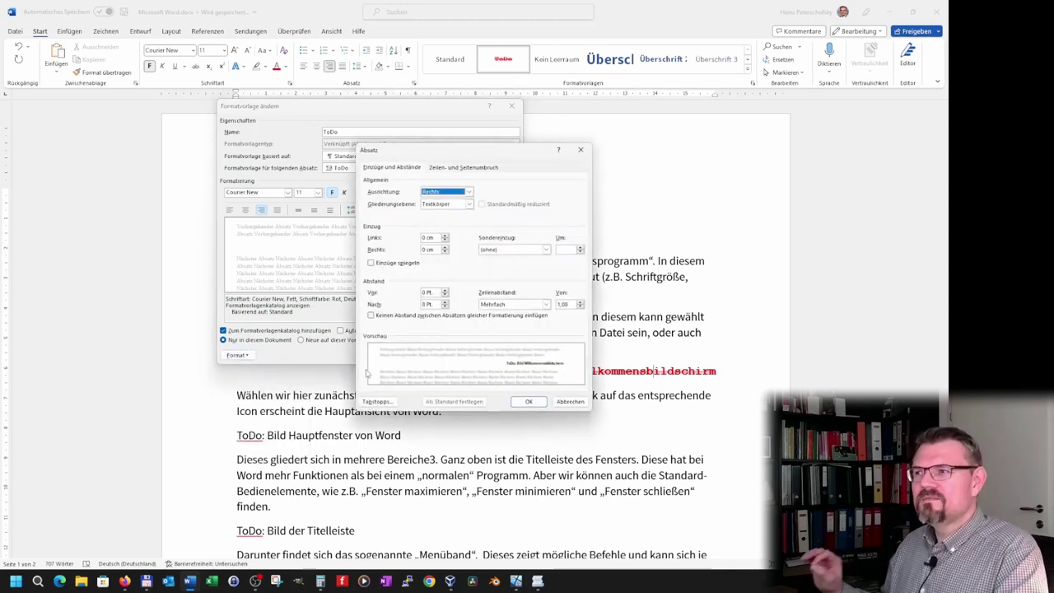
{"action": "left_click", "coordinate": [469, 192]}
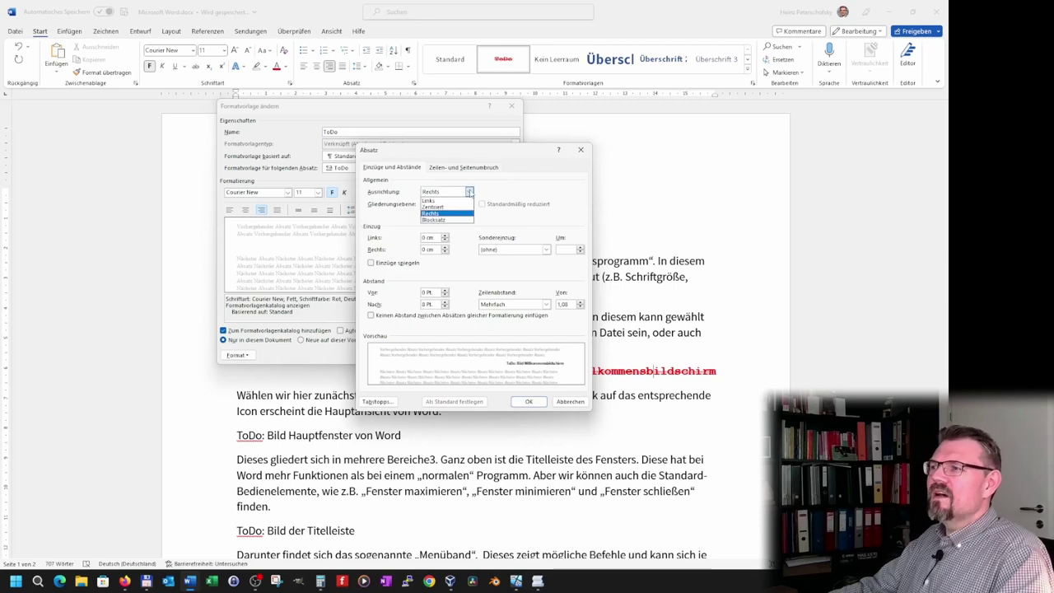
{"action": "left_click", "coordinate": [449, 214]}
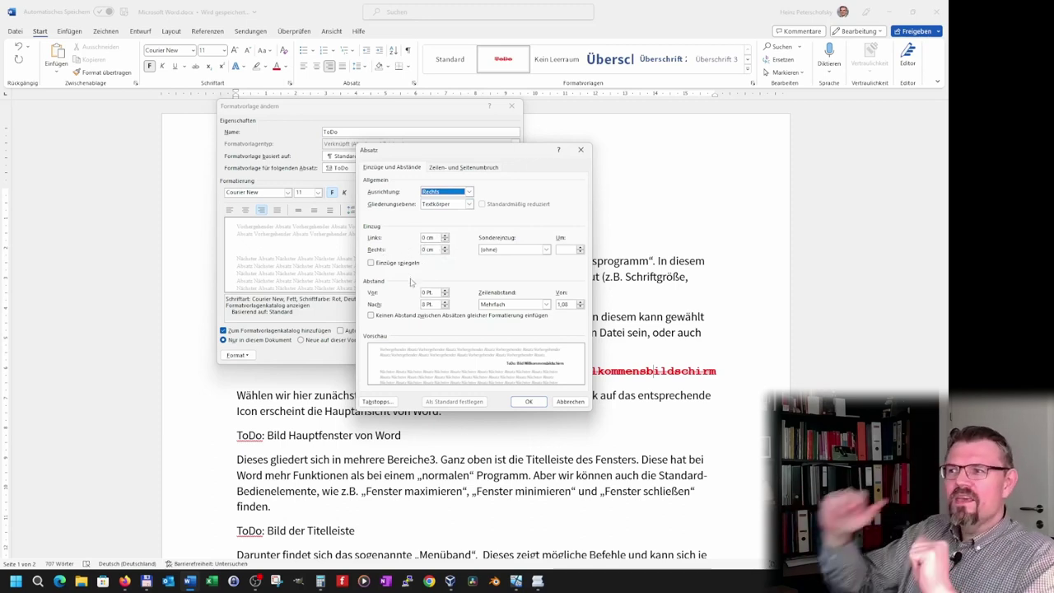
{"action": "left_click", "coordinate": [469, 191]}
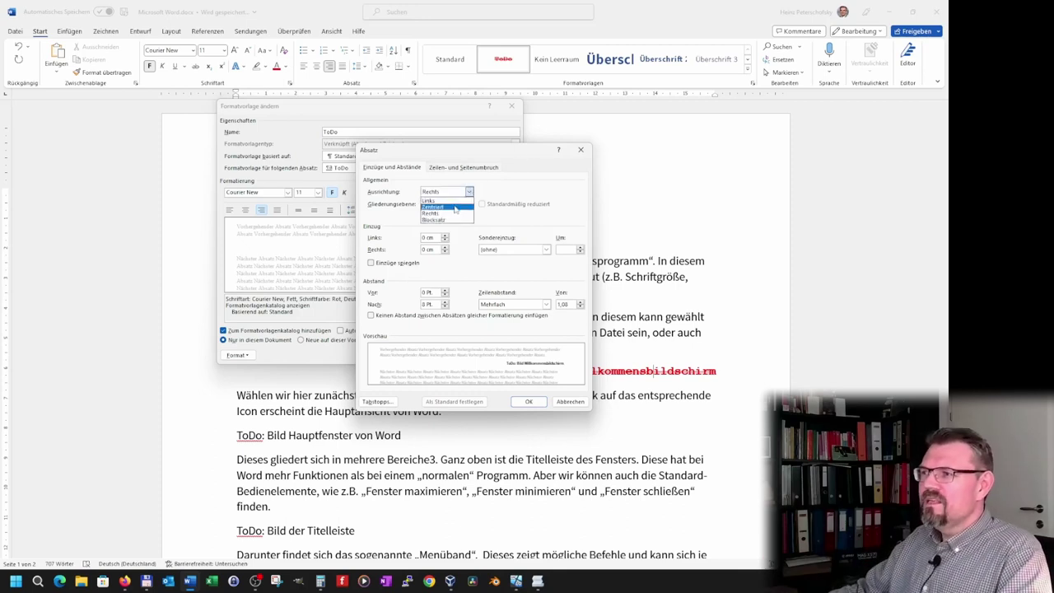
{"action": "left_click", "coordinate": [461, 198]}
{"action": "left_click", "coordinate": [528, 401]}
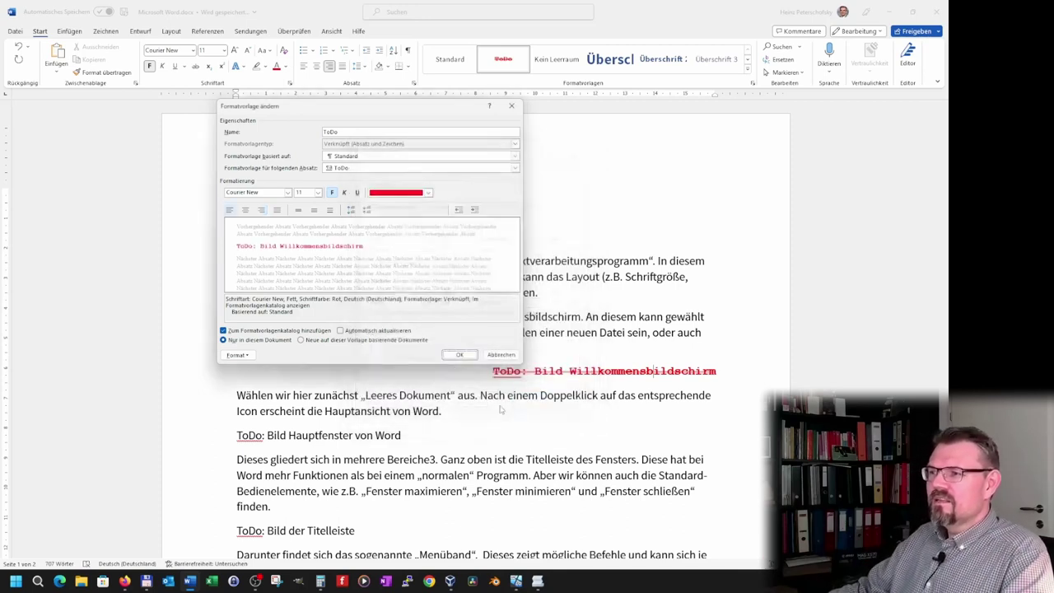
{"action": "left_click", "coordinate": [459, 357]}
{"action": "double_click", "coordinate": [251, 371]}
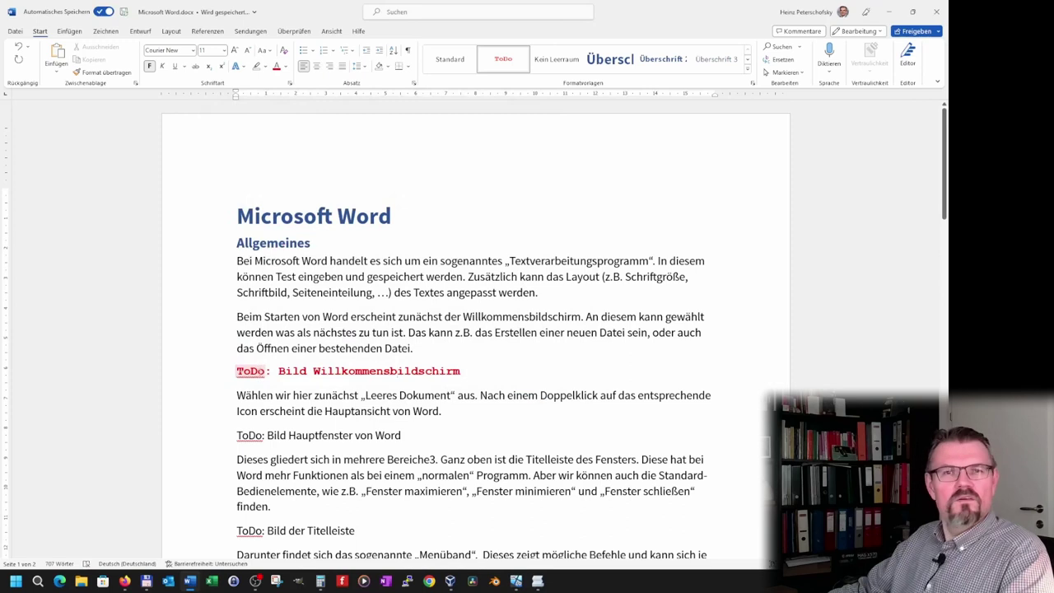
- Raise the ToDo style's left indent to 1 cm in its paragraph settings and confirm both dialogs
{"action": "left_click", "coordinate": [401, 371]}
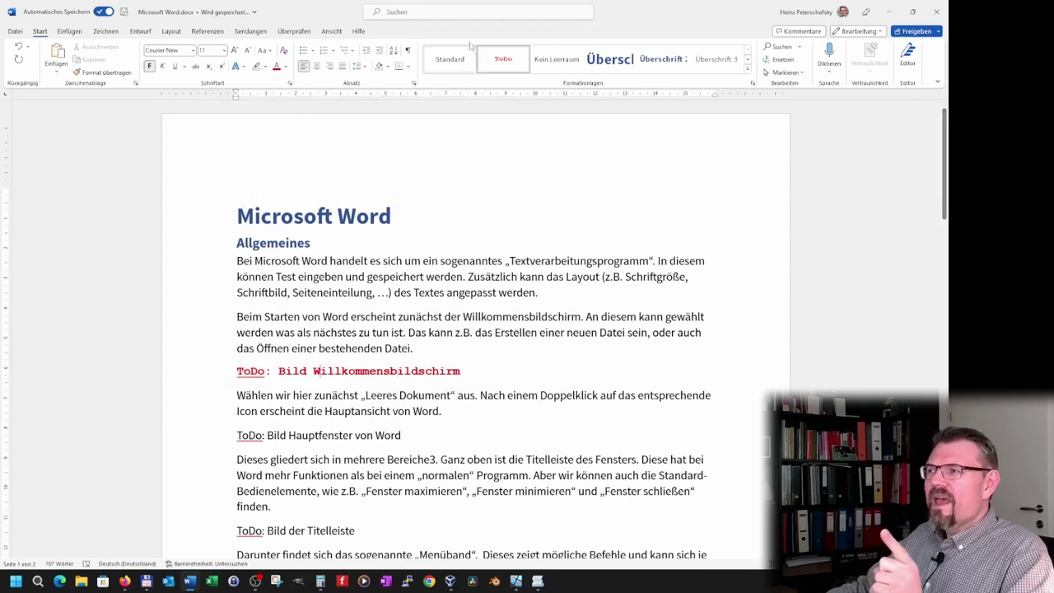
{"action": "right_click", "coordinate": [496, 55]}
{"action": "left_click", "coordinate": [526, 74]}
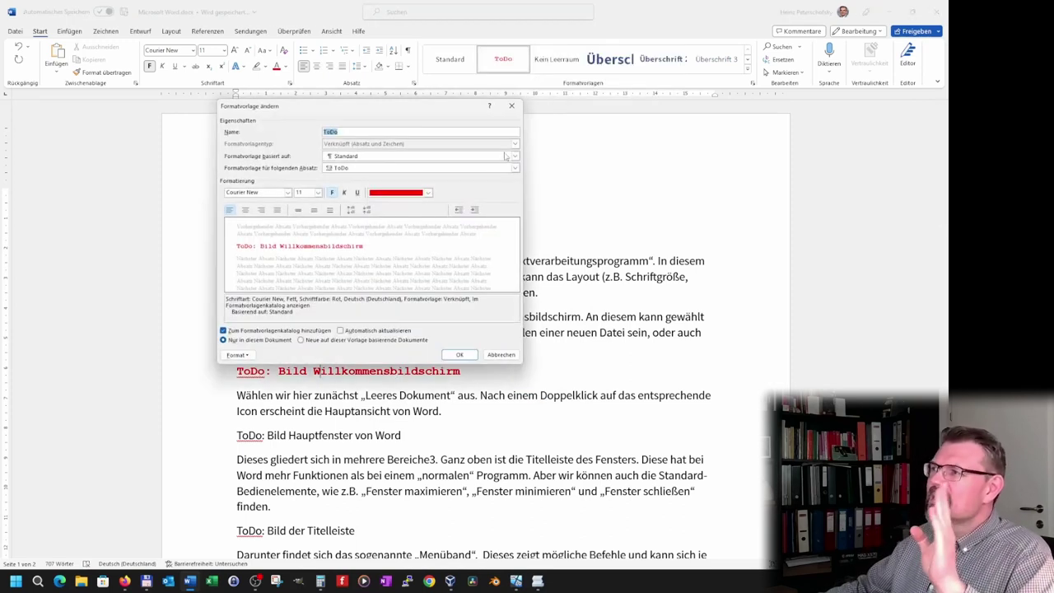
{"action": "left_click", "coordinate": [243, 355]}
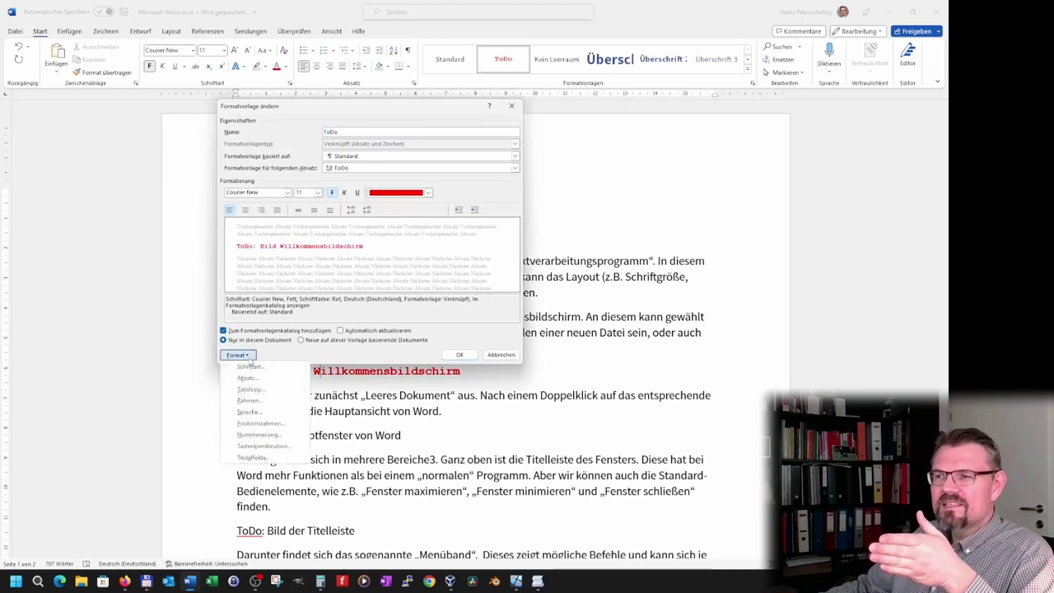
{"action": "left_click", "coordinate": [247, 378]}
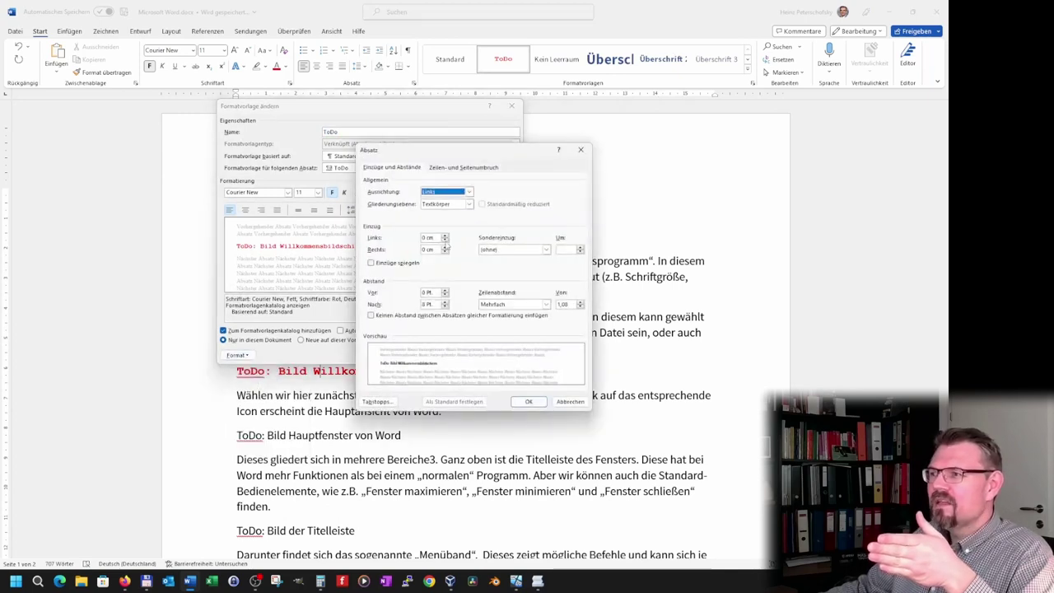
{"action": "left_click", "coordinate": [445, 235]}
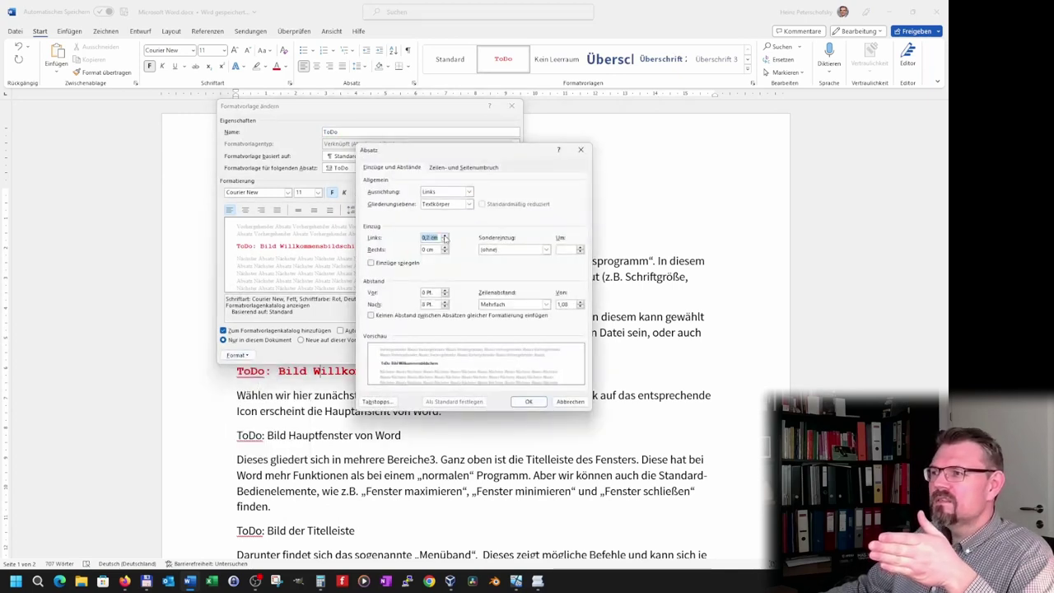
{"action": "left_click", "coordinate": [444, 236]}
{"action": "left_click", "coordinate": [519, 403]}
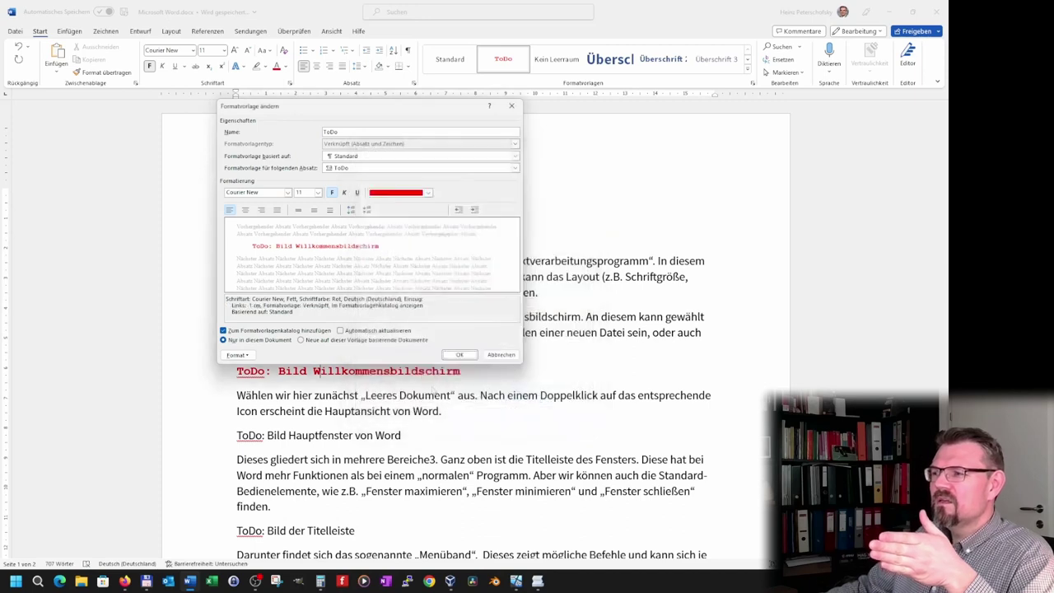
{"action": "left_click", "coordinate": [460, 356]}
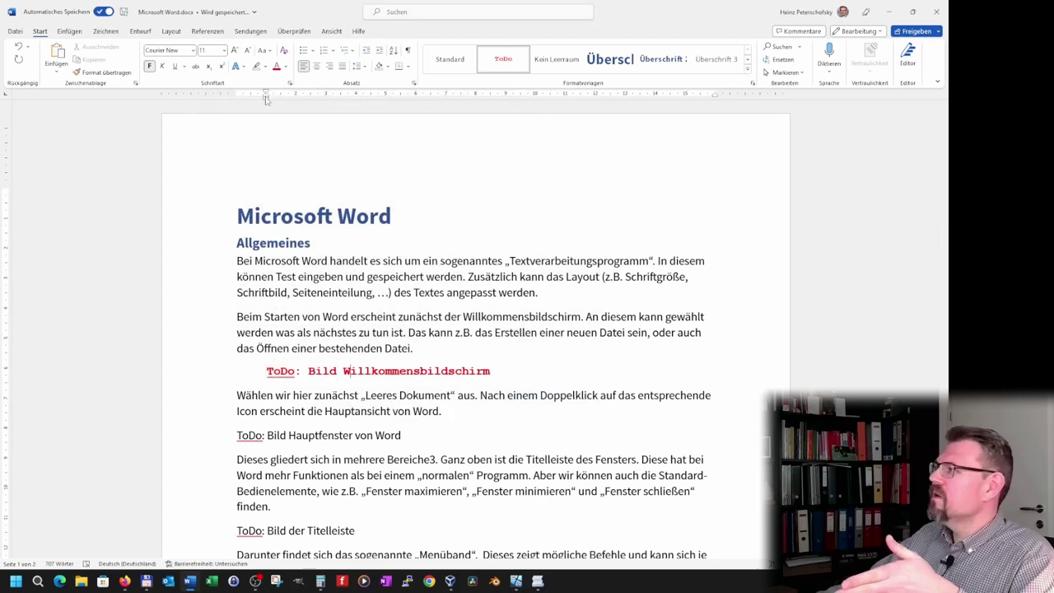
- Check the indented red line by selecting the word ToDo and dismissing its spelling suggestions
{"action": "left_click", "coordinate": [273, 180]}
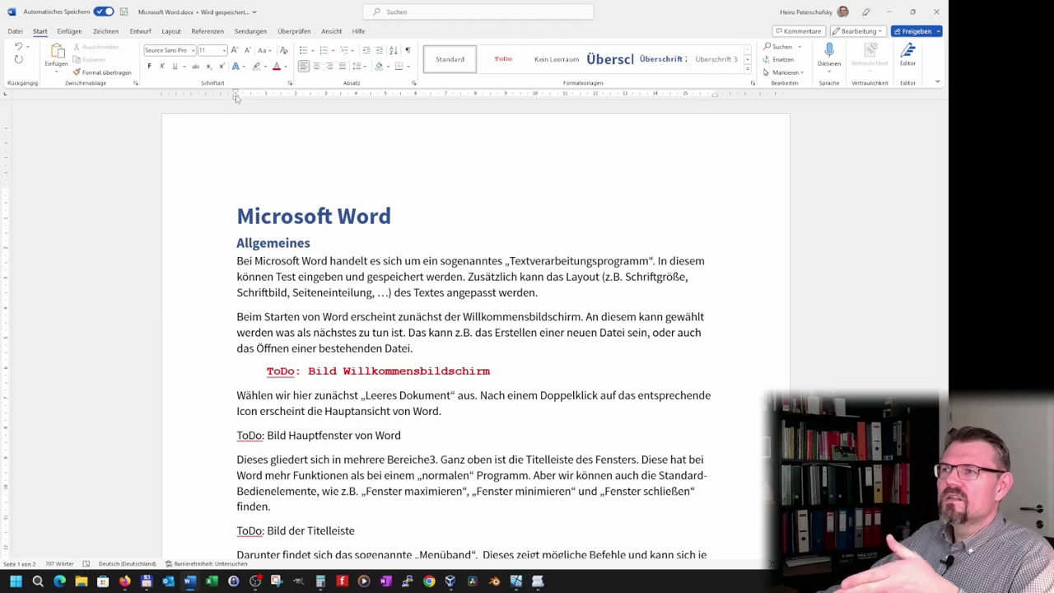
{"action": "double_click", "coordinate": [280, 371]}
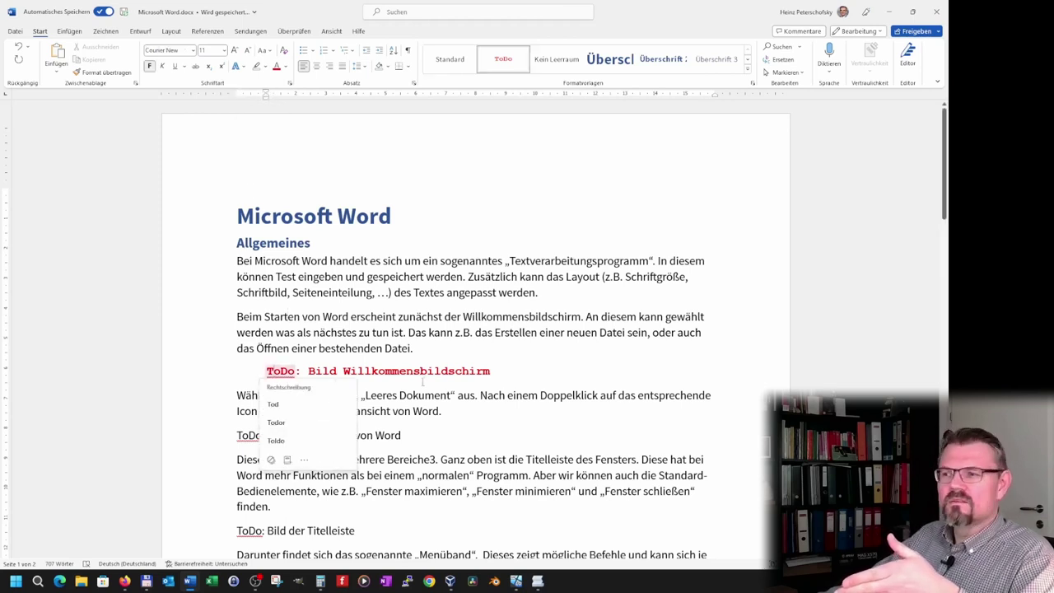
{"action": "left_click", "coordinate": [398, 372]}
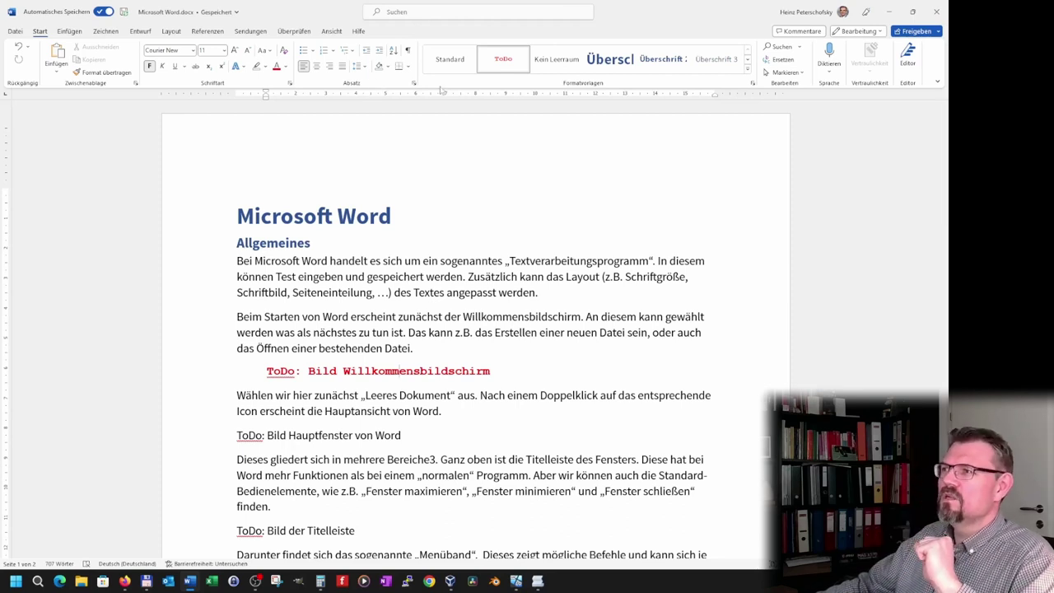
- Reset the ToDo style's left indent to 0 cm, add a 1,25 cm First line indent, and confirm
{"action": "right_click", "coordinate": [502, 62]}
{"action": "left_click", "coordinate": [543, 86]}
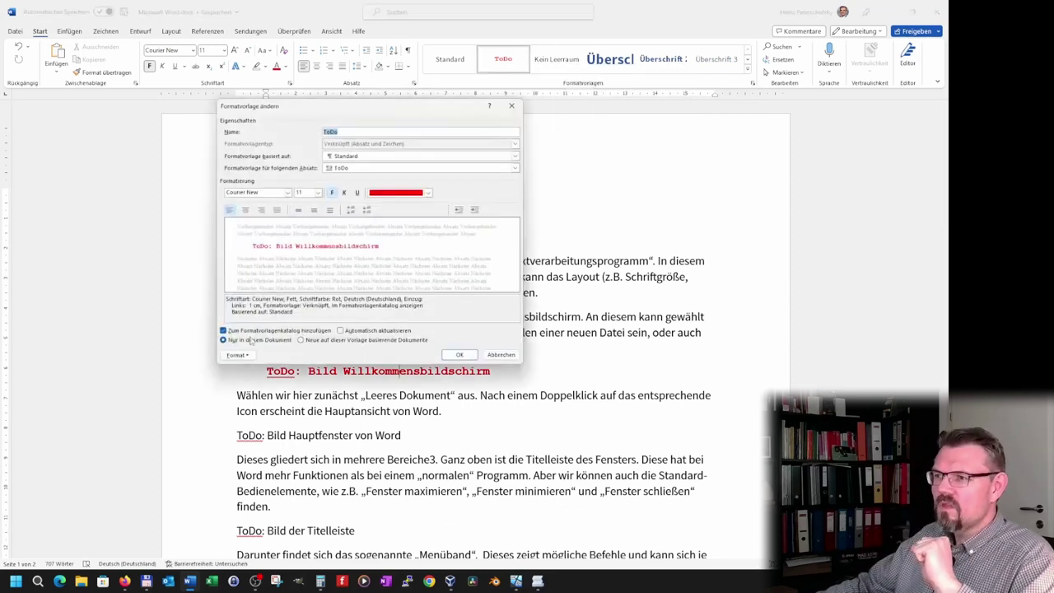
{"action": "left_click", "coordinate": [237, 355]}
{"action": "left_click", "coordinate": [267, 382]}
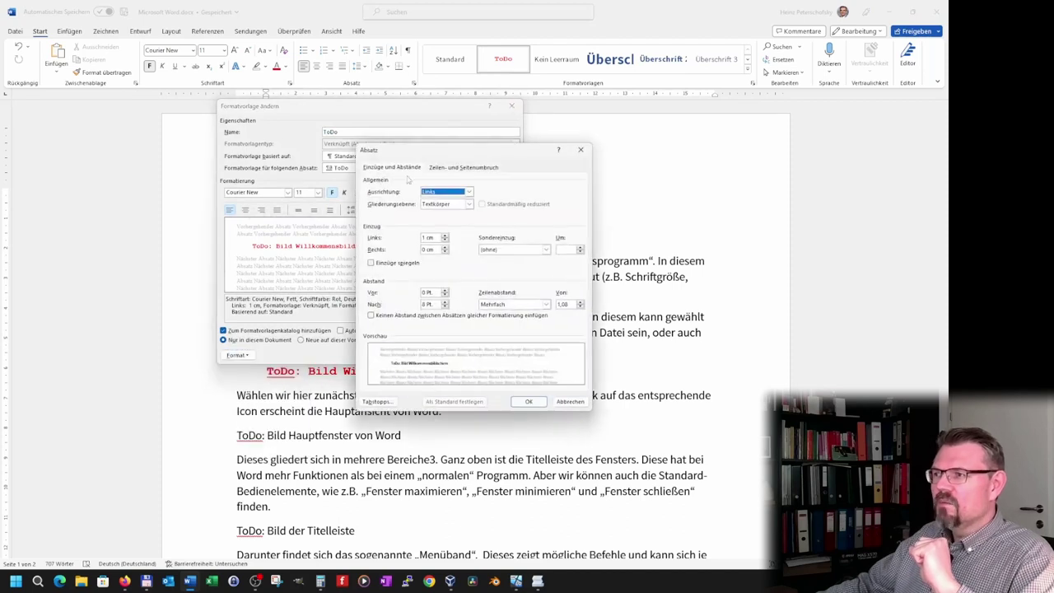
{"action": "left_click", "coordinate": [445, 241]}
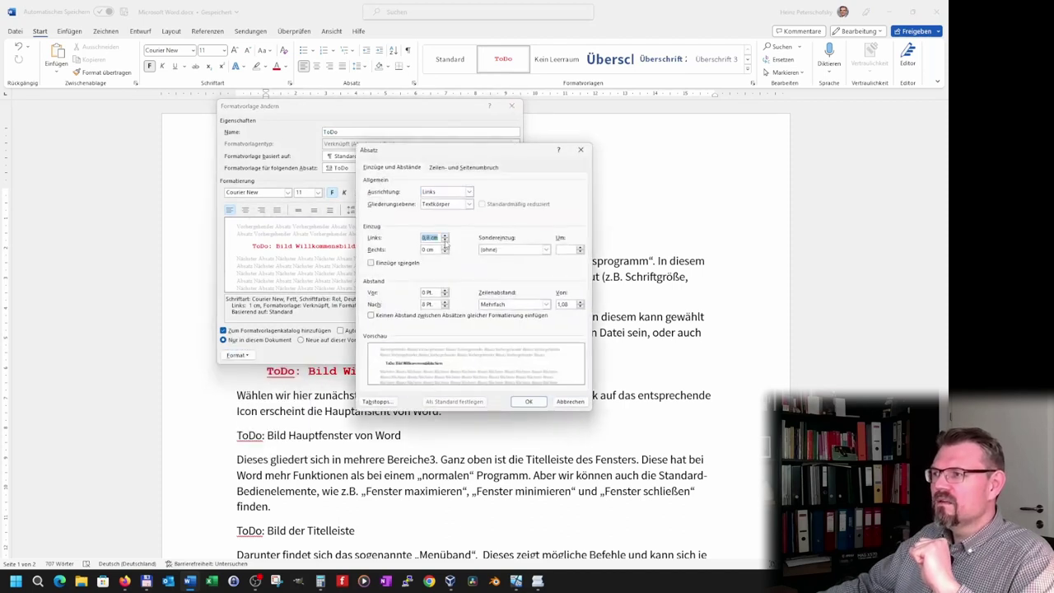
{"action": "left_click", "coordinate": [445, 241]}
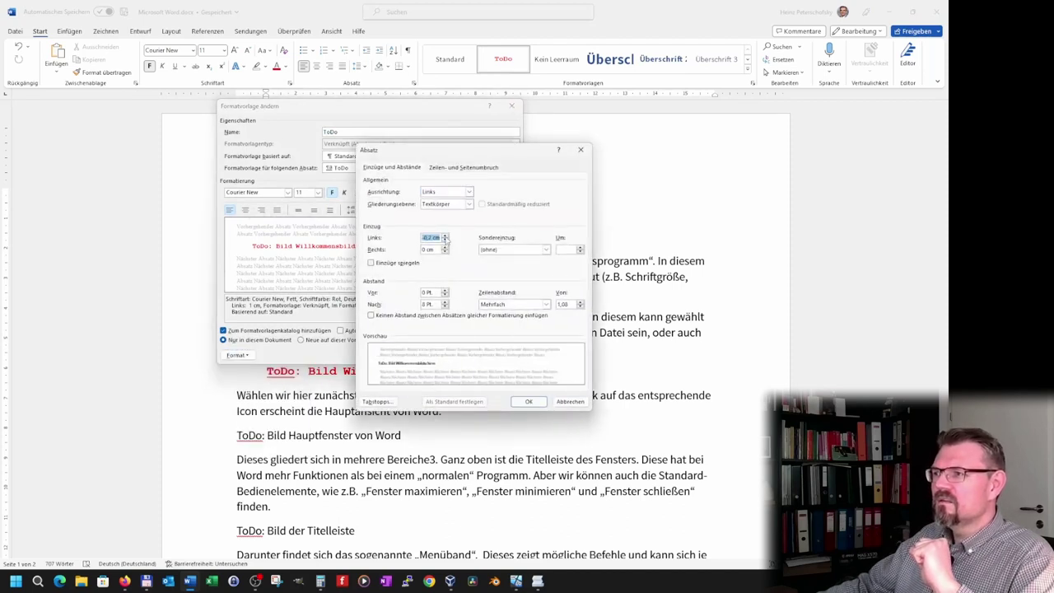
{"action": "left_click", "coordinate": [445, 236]}
{"action": "left_click", "coordinate": [445, 240]}
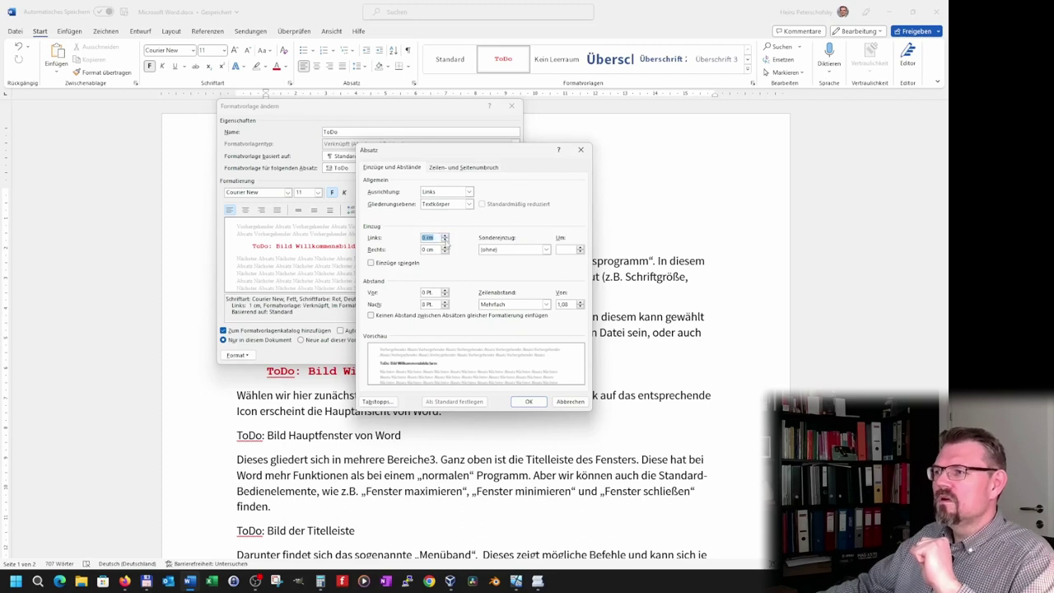
{"action": "left_click", "coordinate": [545, 249]}
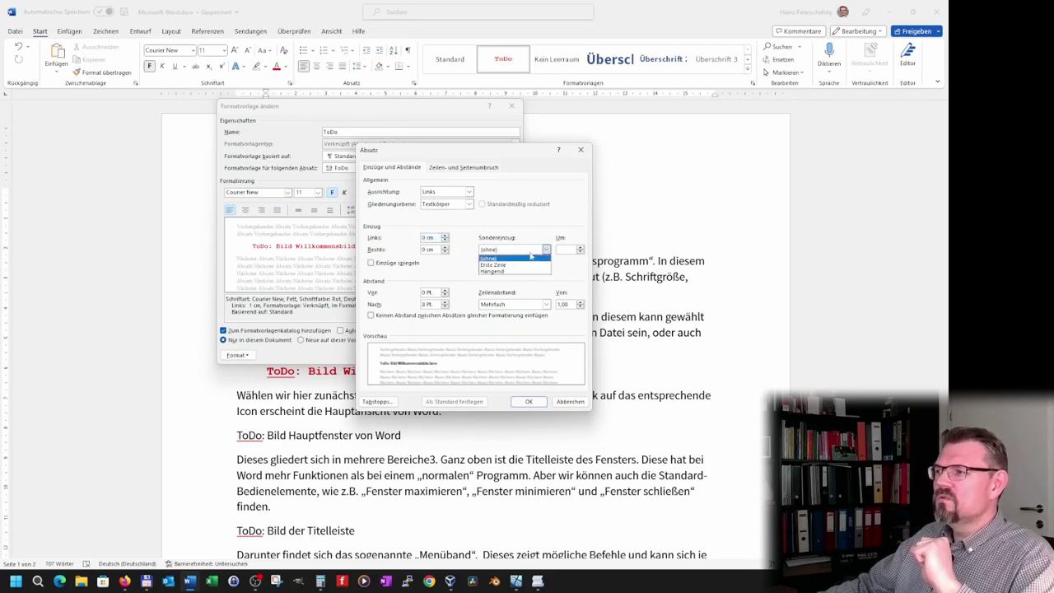
{"action": "left_click", "coordinate": [518, 264]}
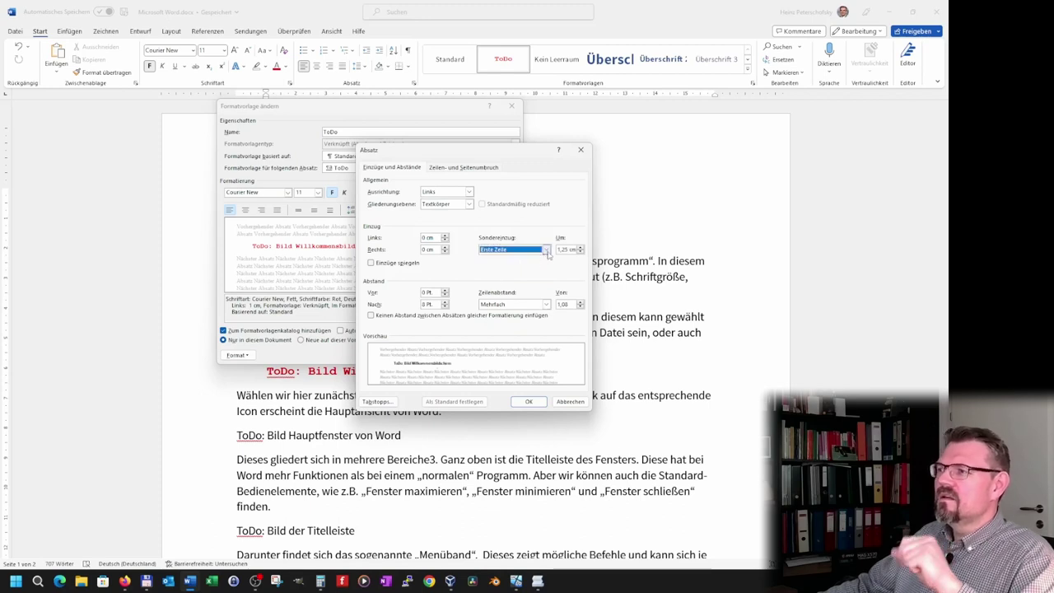
{"action": "left_click", "coordinate": [528, 401]}
{"action": "left_click", "coordinate": [459, 354]}
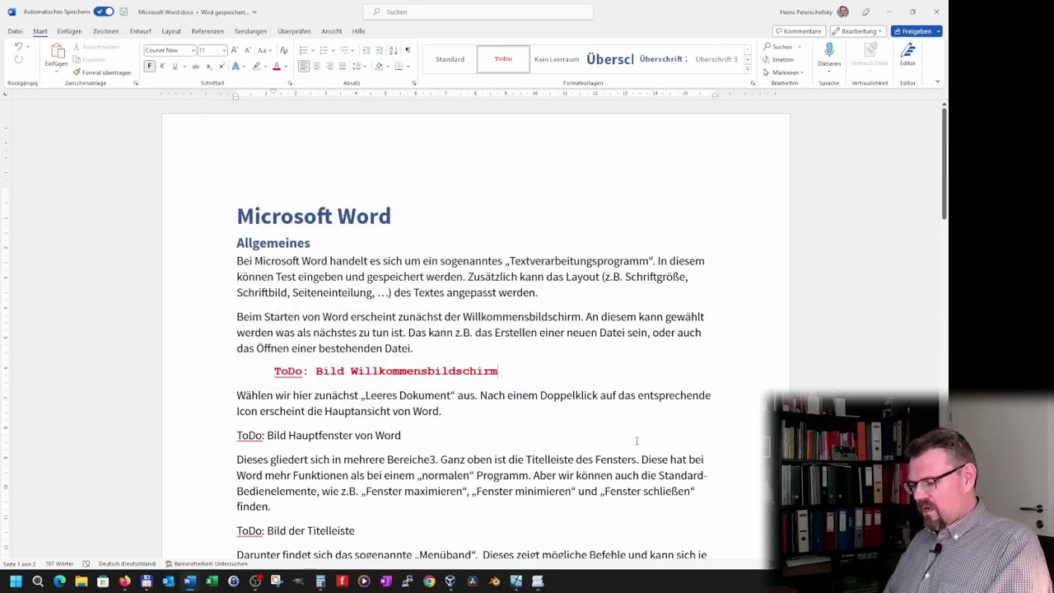
- Append 'das ist eine Notitz an den Autor dieses Dokuments' to the first ToDo line, fixing typos
{"action": "type", "text": " das ist eine Noti"}
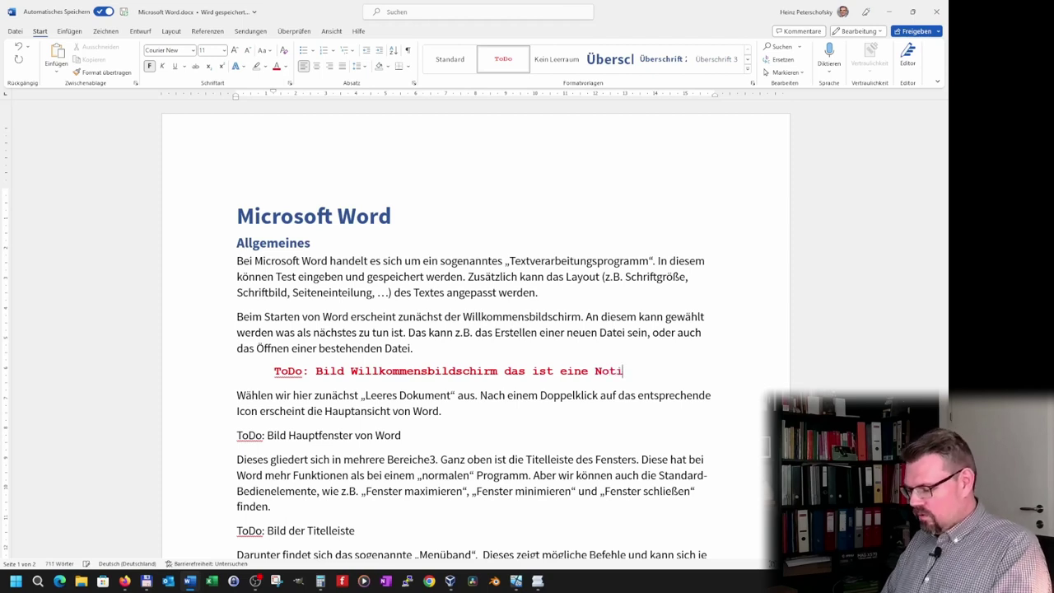
{"action": "type", "text": "tz an den"}
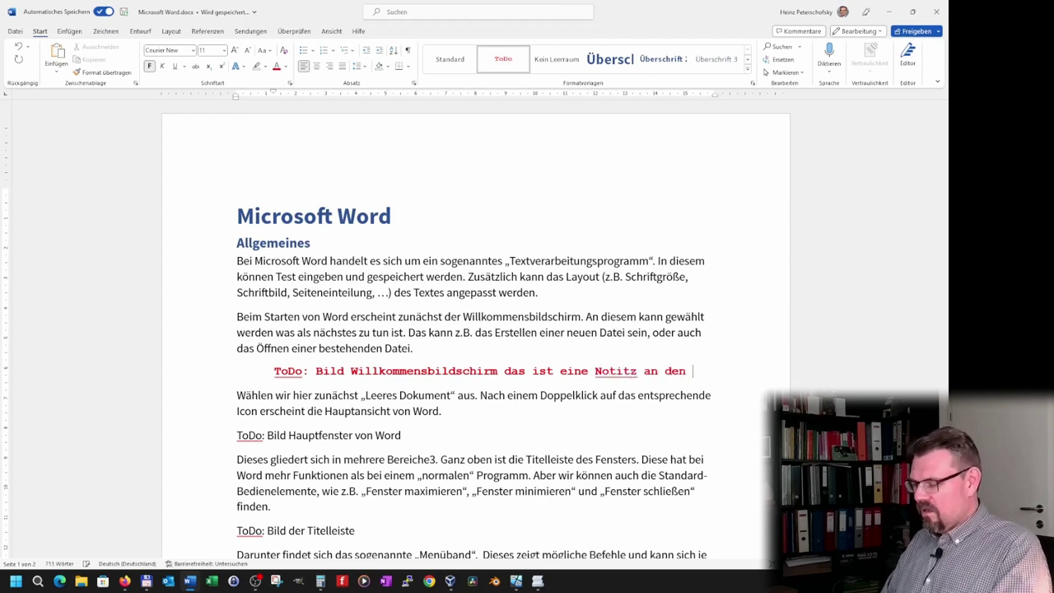
{"action": "key", "text": "BackSpace"}
{"action": "key", "text": "BackSpace"}
{"action": "type", "text": "A"}
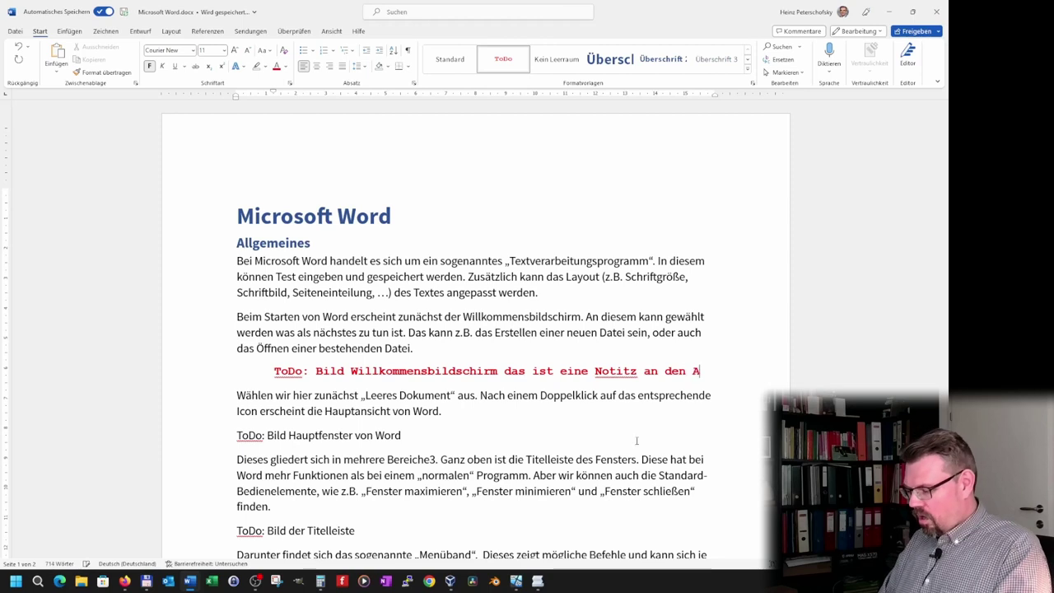
{"action": "type", "text": "utor dieses"}
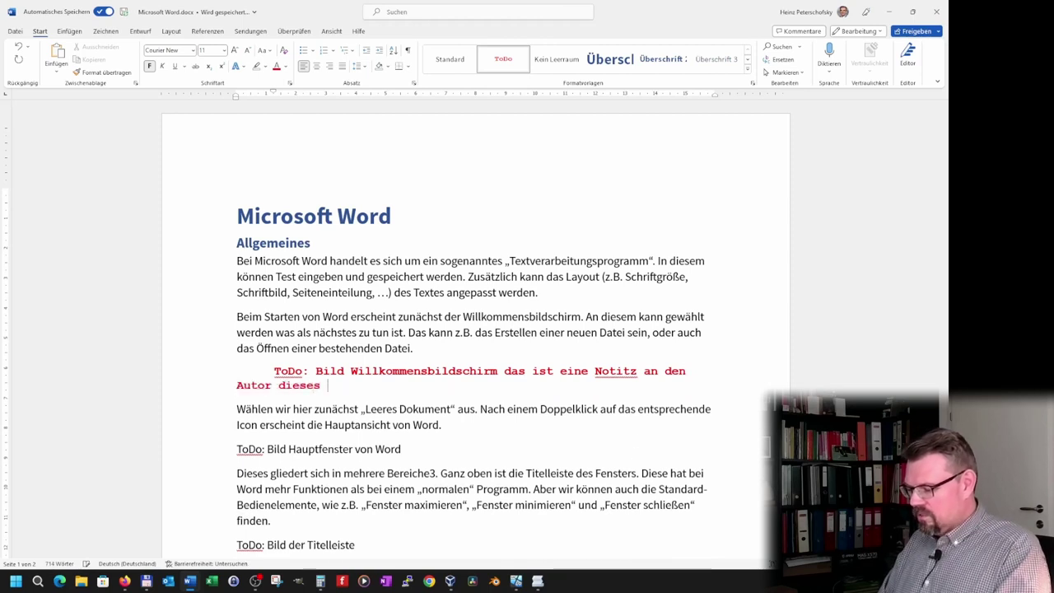
{"action": "type", "text": "Do"}
{"action": "key", "text": "BackSpace"}
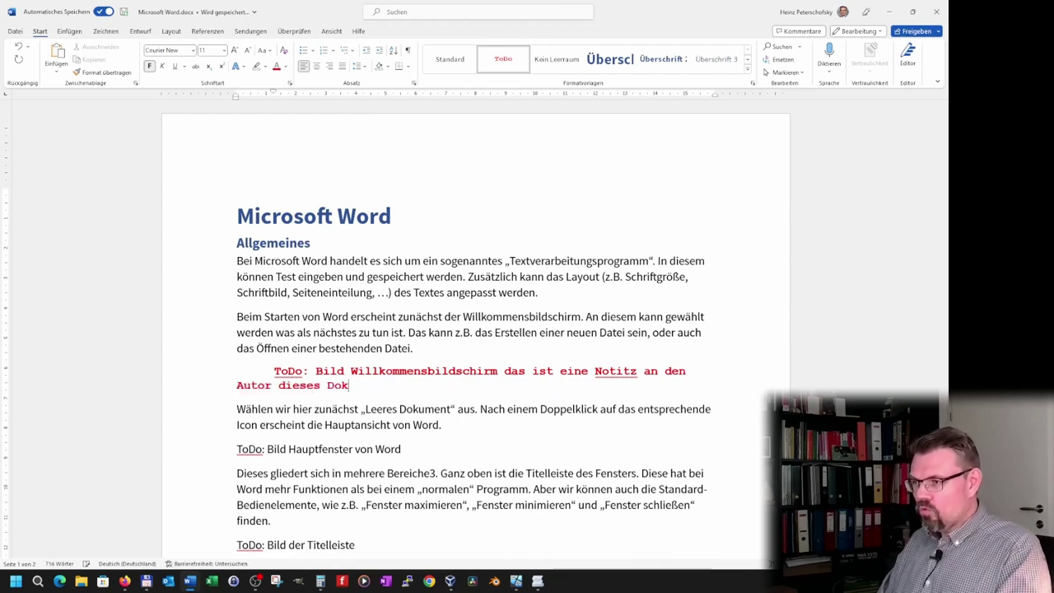
{"action": "type", "text": "umantes"}
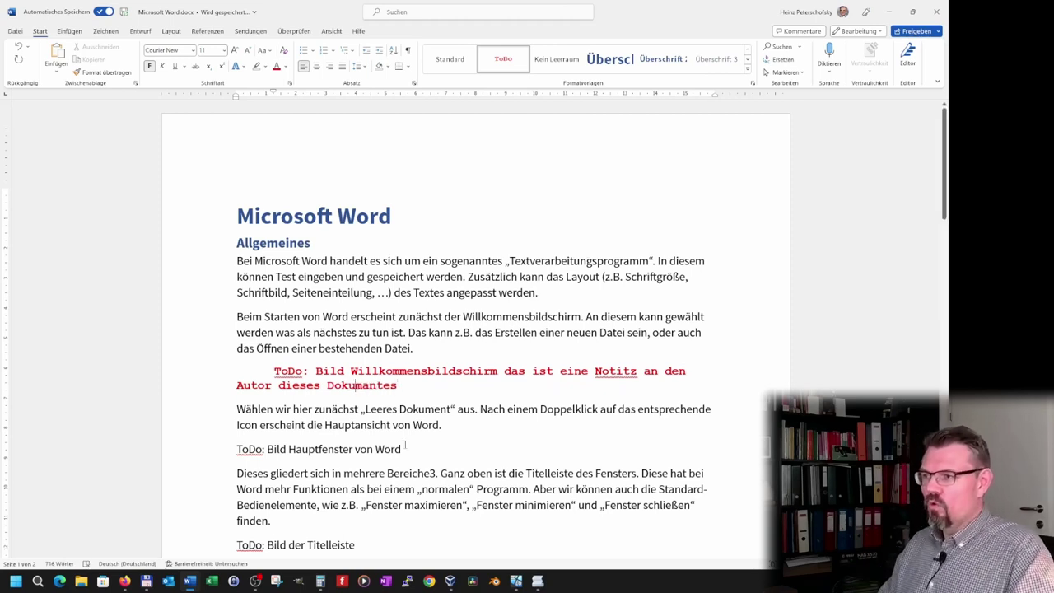
{"action": "type", "text": "ents"}
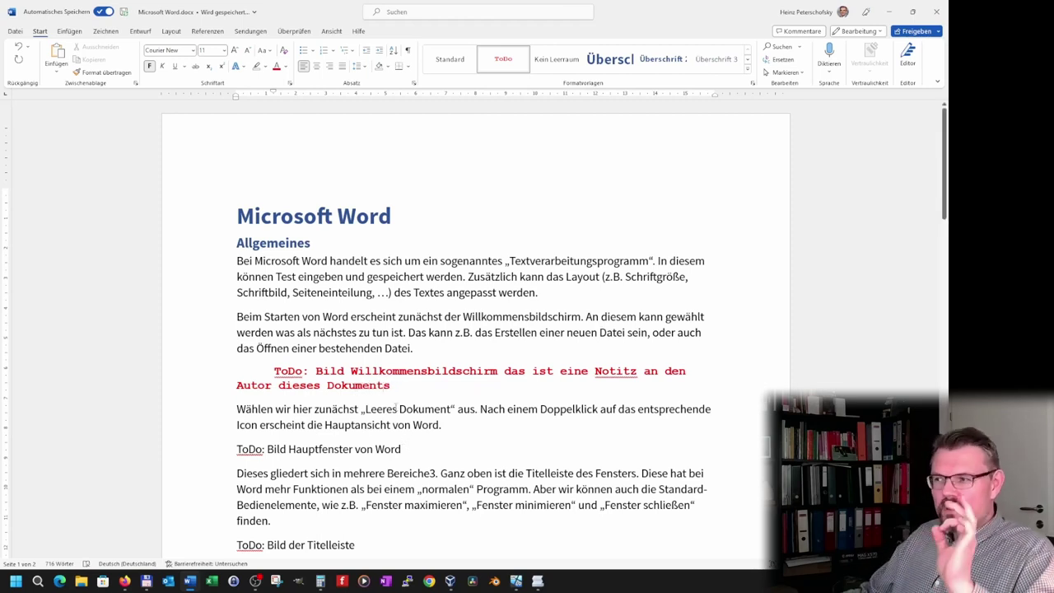
{"action": "right_click", "coordinate": [589, 371]}
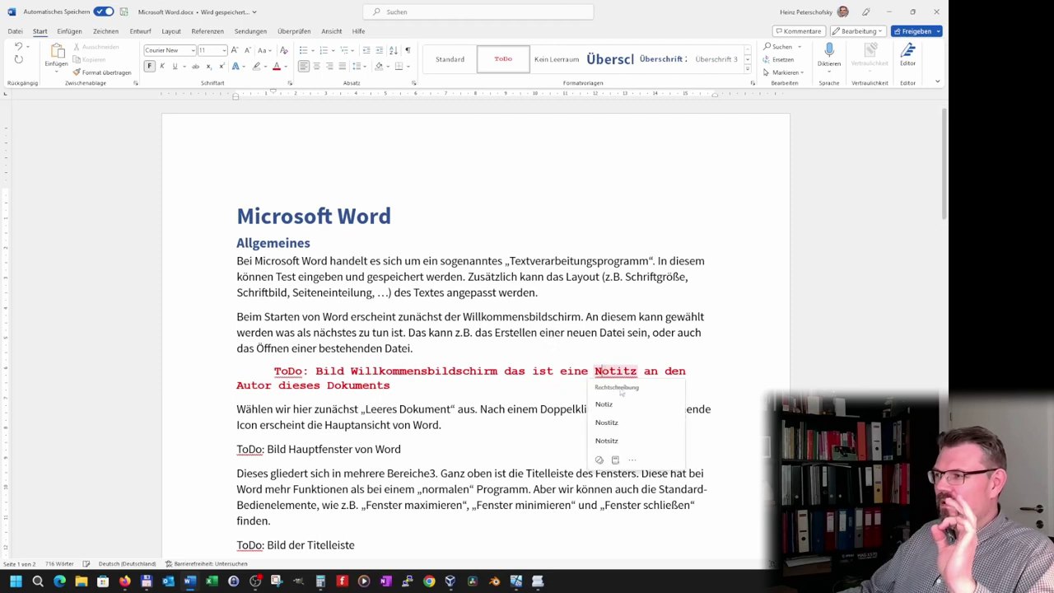
- Correct 'Notitz' to 'Notiz' from the spelling suggestions and change 'Test' to 'Text' in the first paragraph
{"action": "left_click", "coordinate": [603, 404]}
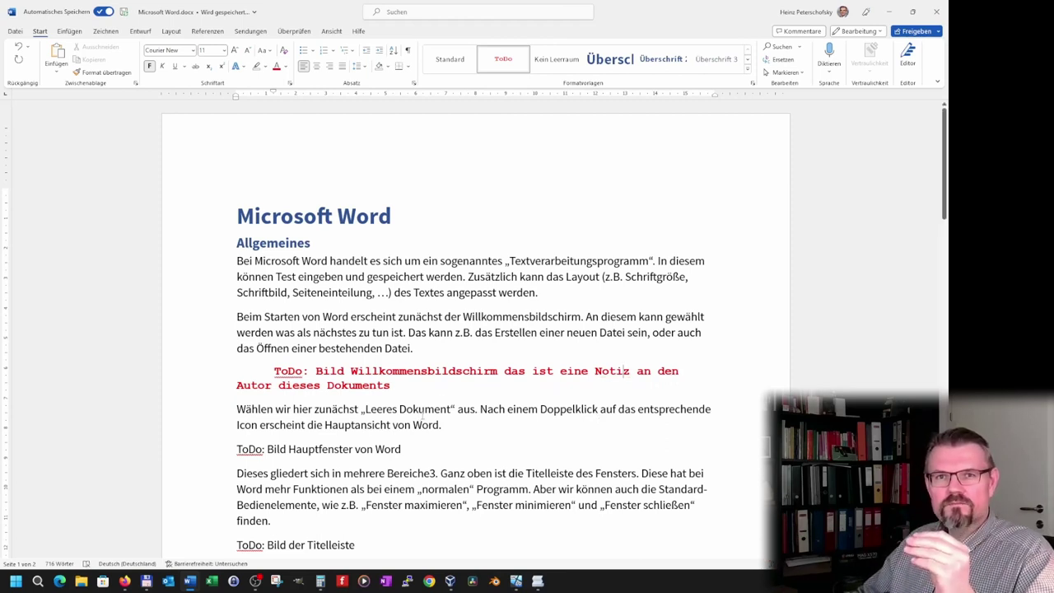
{"action": "left_click", "coordinate": [339, 395]}
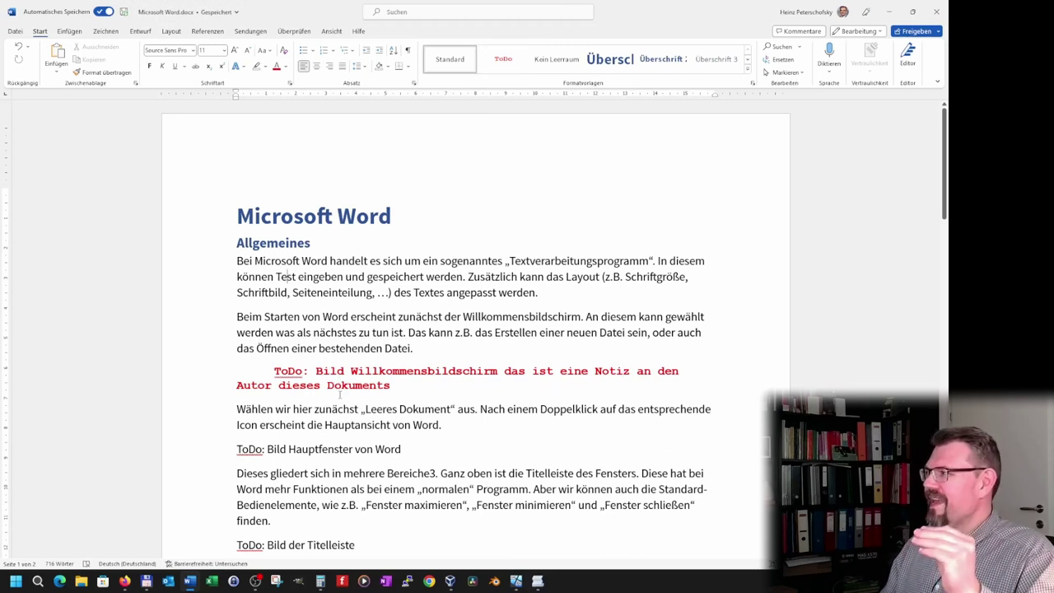
{"action": "key", "text": "Delete"}
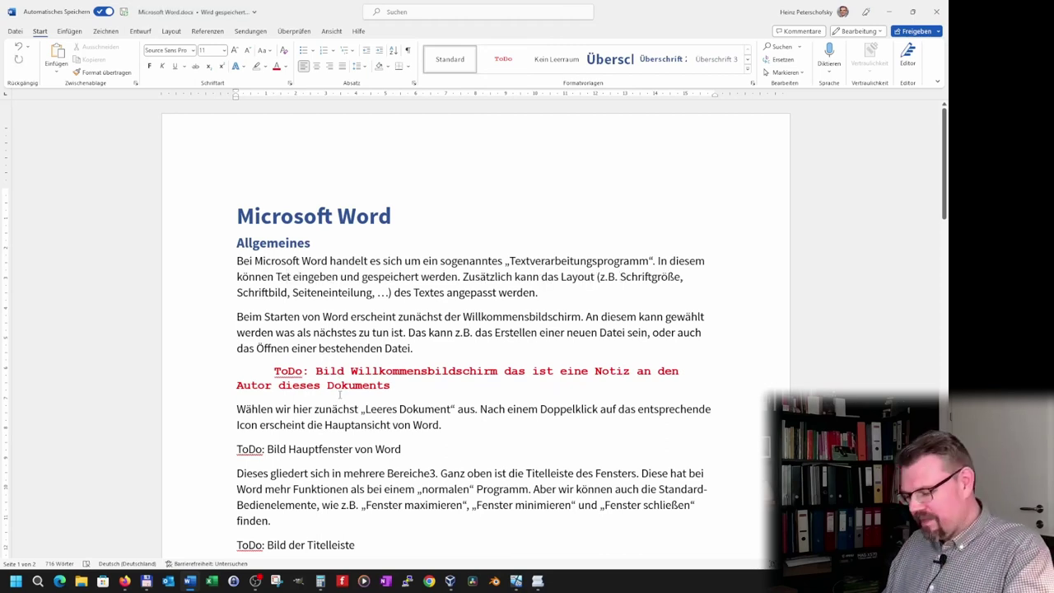
{"action": "type", "text": "x"}
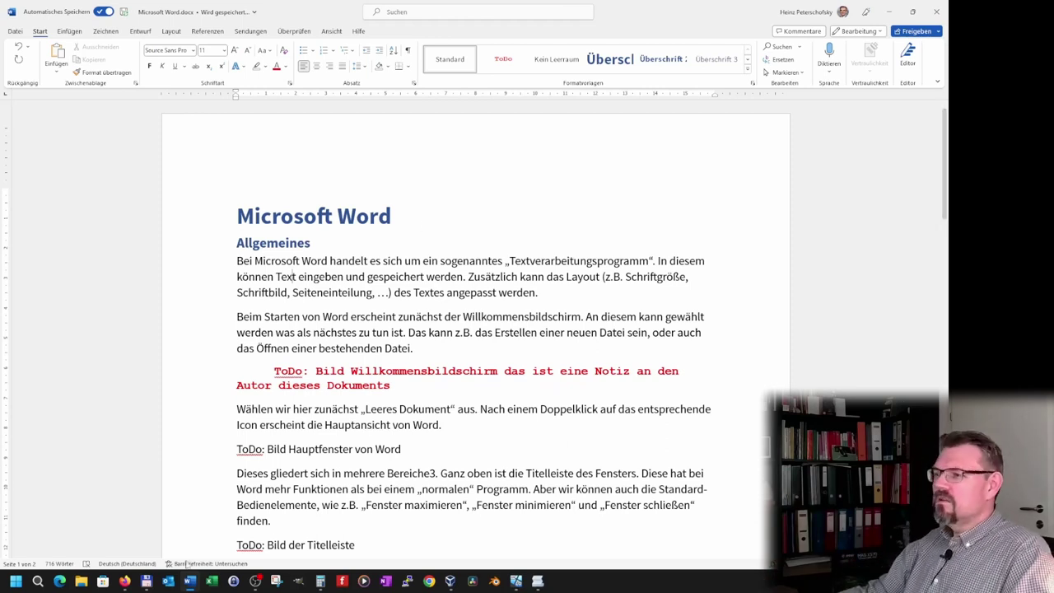
{"action": "left_click", "coordinate": [411, 371]}
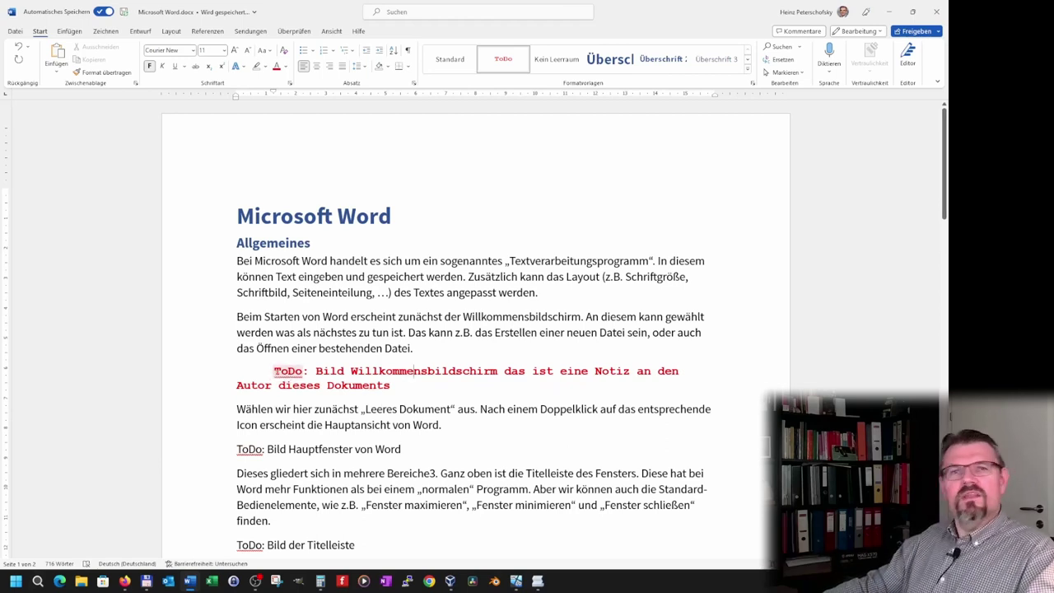
- Give the ToDo style a 1,25 cm hanging indent in its paragraph settings and save the style
{"action": "right_click", "coordinate": [502, 60]}
{"action": "left_click", "coordinate": [538, 82]}
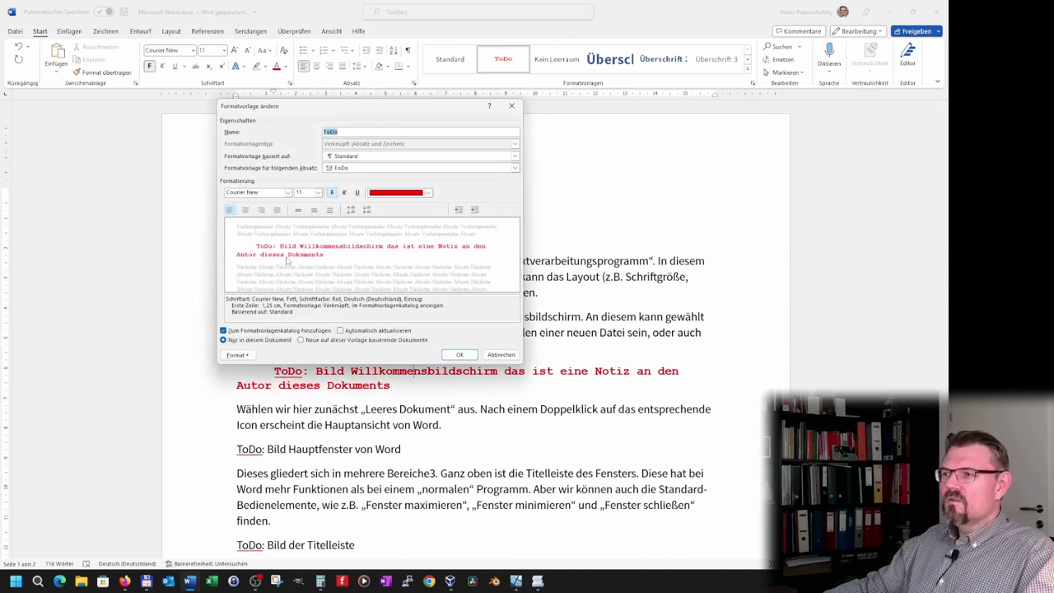
{"action": "left_click", "coordinate": [237, 354]}
{"action": "left_click", "coordinate": [261, 382]}
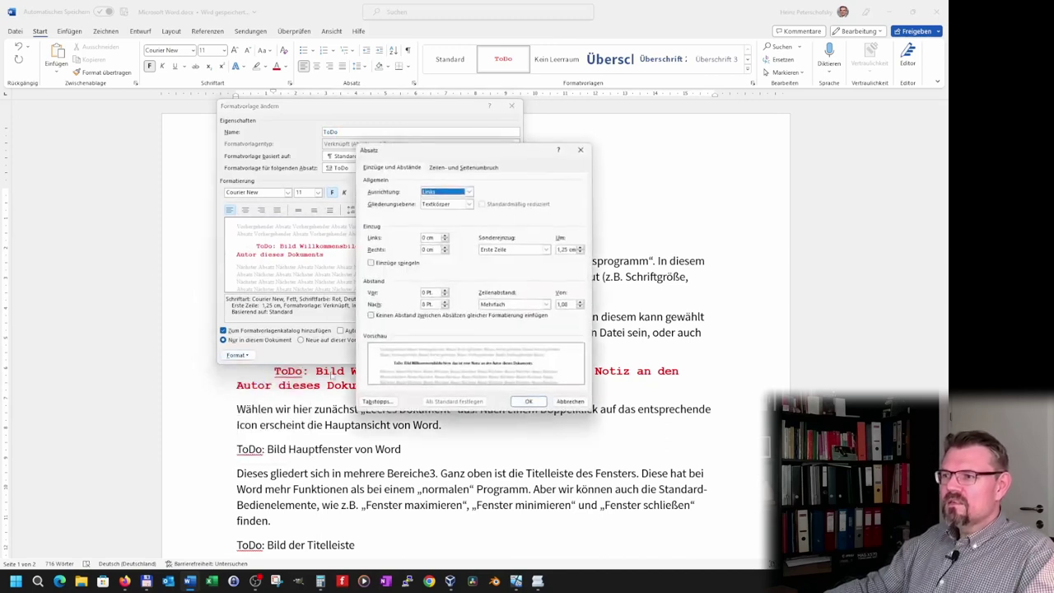
{"action": "left_click", "coordinate": [545, 249]}
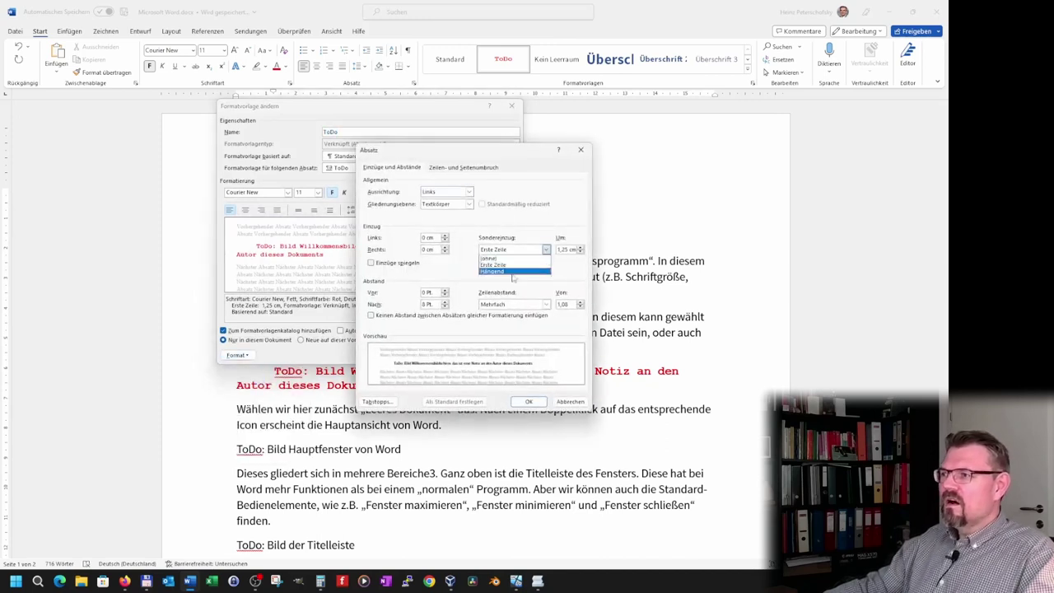
{"action": "left_click", "coordinate": [512, 270]}
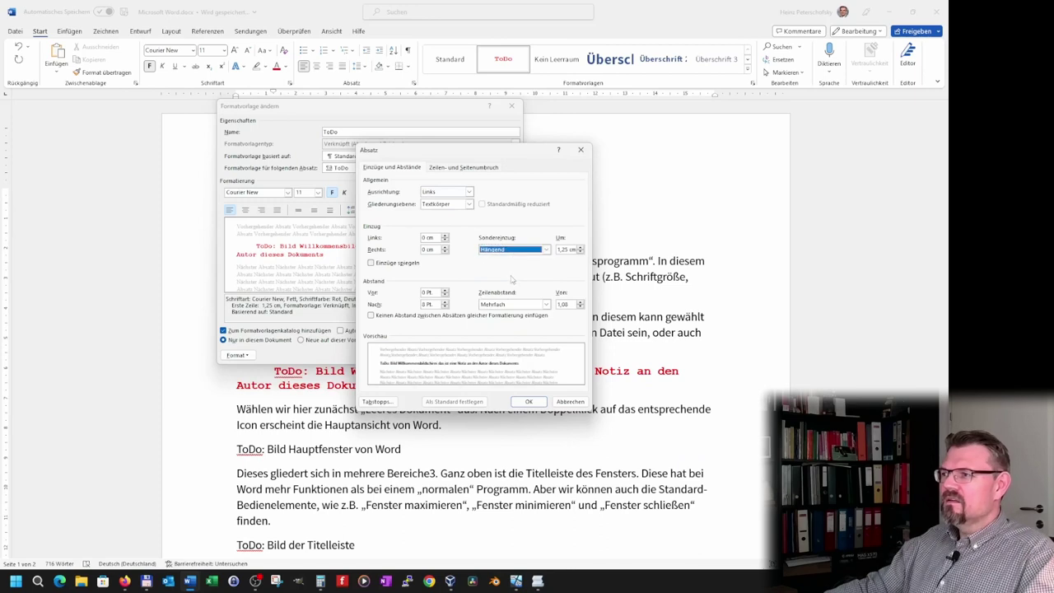
{"action": "left_click", "coordinate": [529, 402]}
{"action": "left_click", "coordinate": [462, 355]}
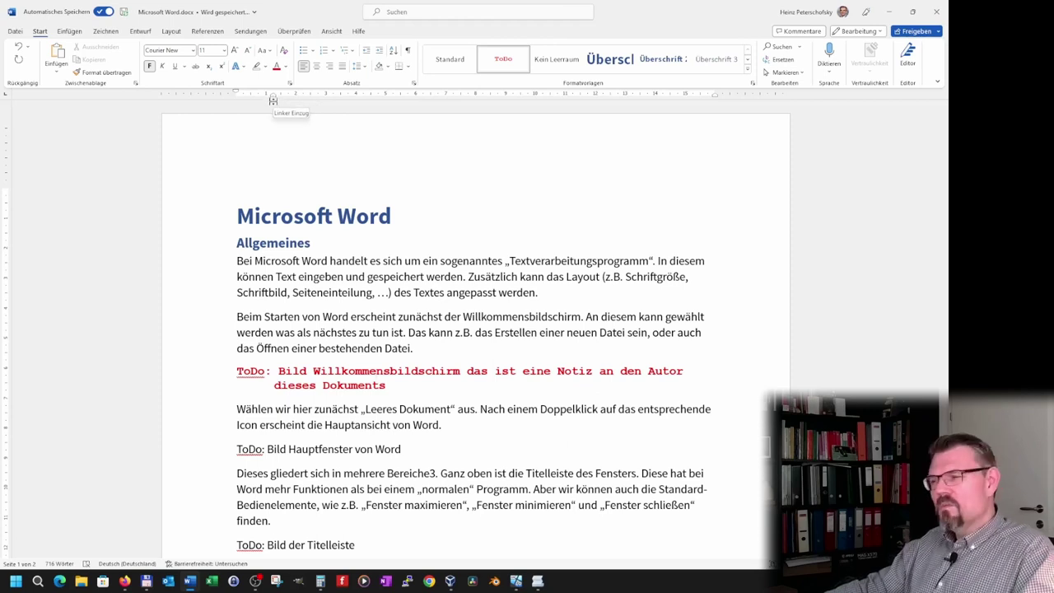
- Raise the ToDo style's spacing after to 60 pt and save the style
{"action": "right_click", "coordinate": [490, 69]}
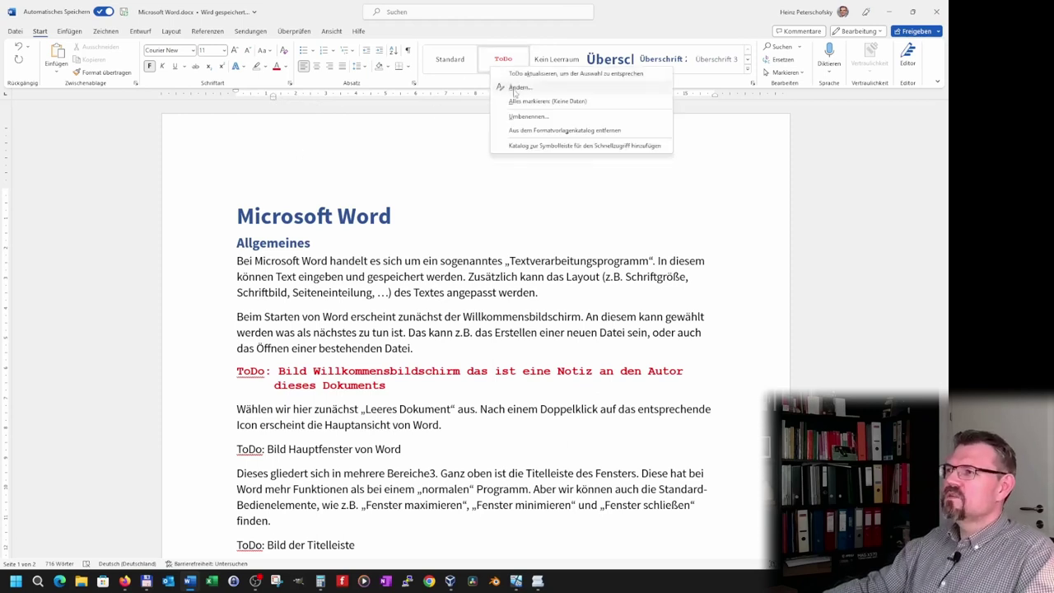
{"action": "left_click", "coordinate": [515, 85]}
{"action": "left_click", "coordinate": [239, 354]}
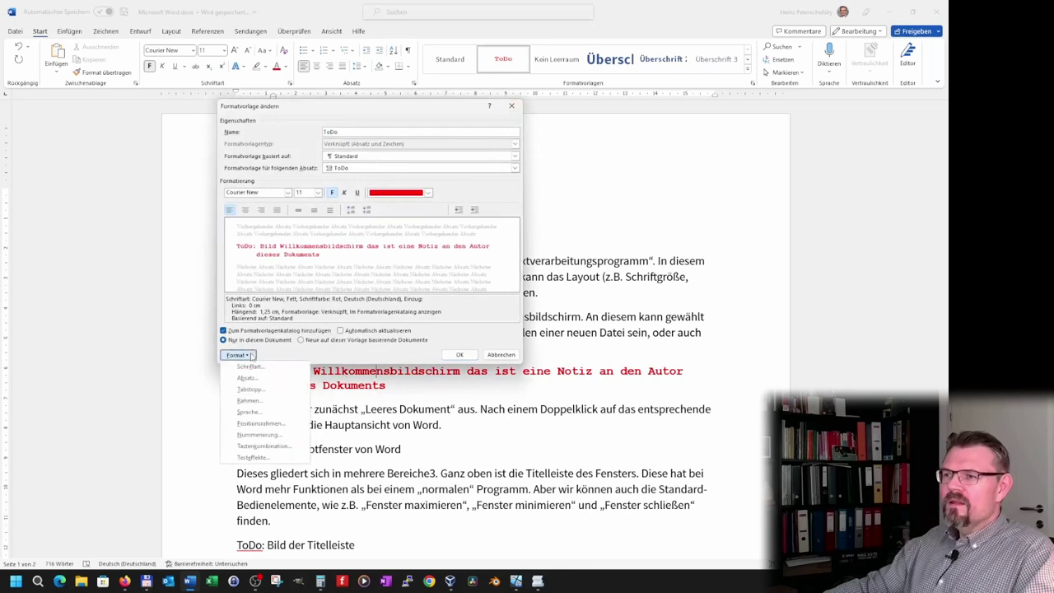
{"action": "left_click", "coordinate": [247, 379]}
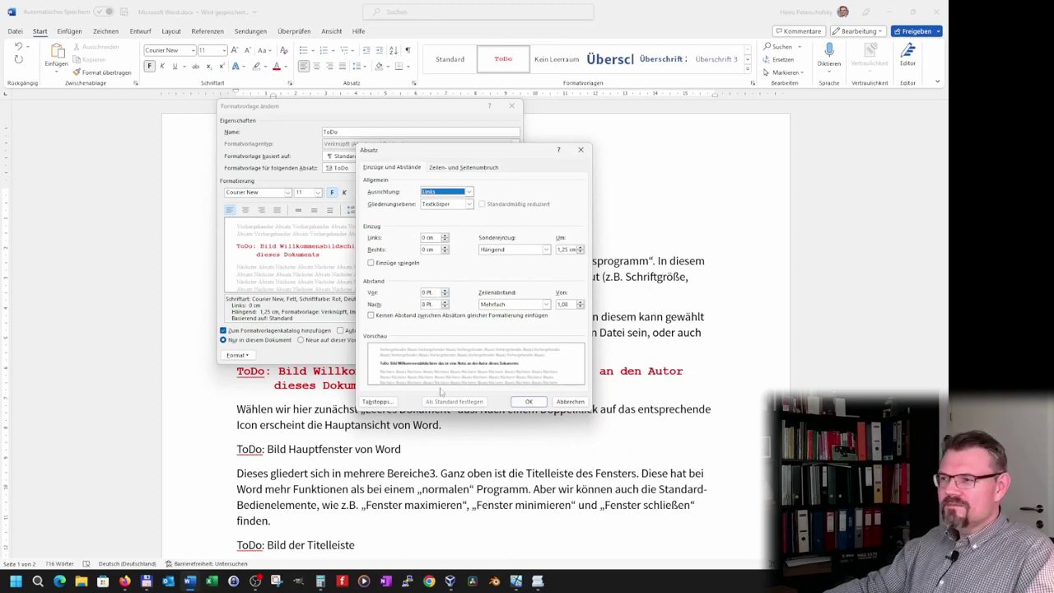
{"action": "left_click", "coordinate": [445, 302]}
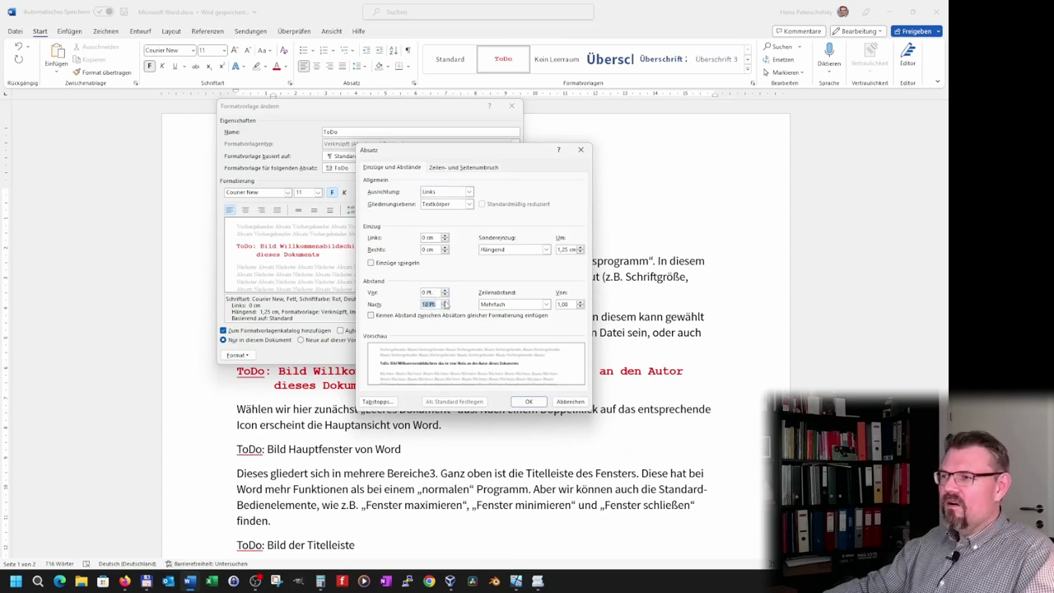
{"action": "left_click", "coordinate": [445, 302]}
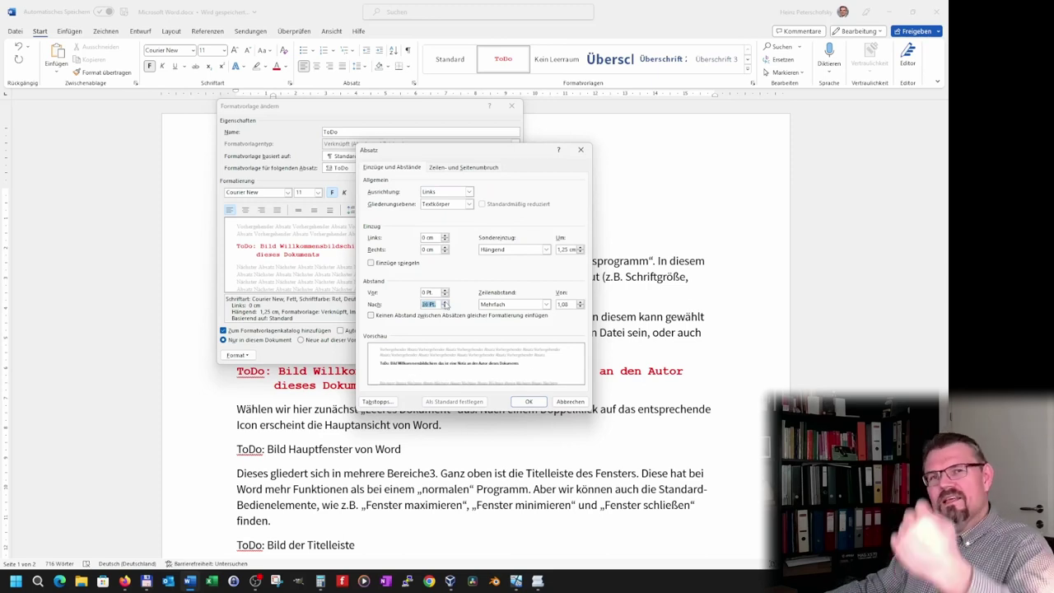
{"action": "left_click", "coordinate": [445, 302]}
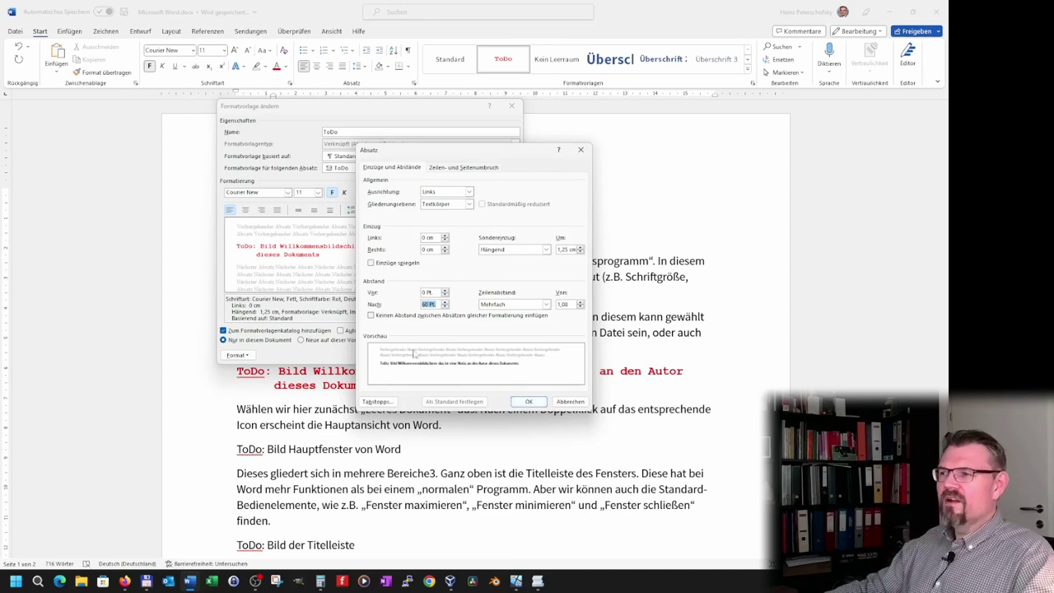
{"action": "left_click", "coordinate": [528, 401]}
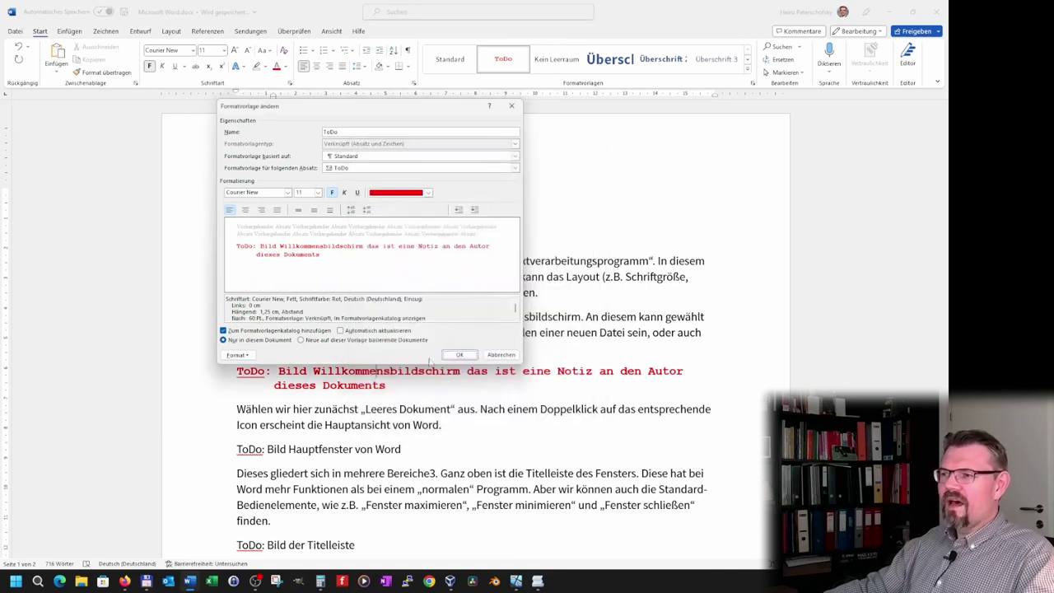
{"action": "left_click", "coordinate": [459, 354]}
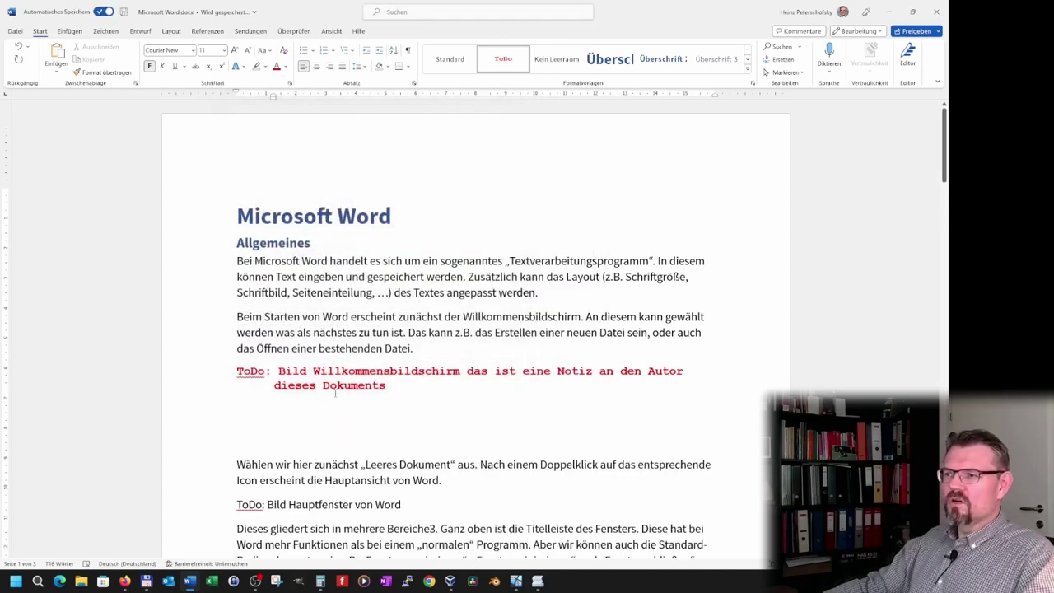
- Return the cursor to the end of the ToDo line
{"action": "key", "text": "Down"}
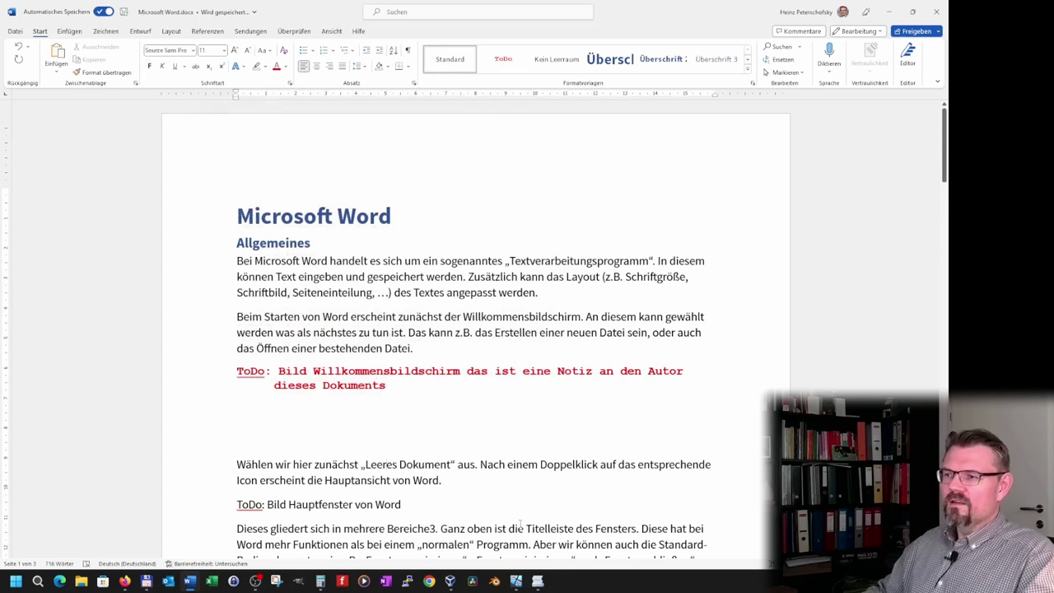
{"action": "key", "text": "Up"}
{"action": "key", "text": "Down"}
{"action": "key", "text": "Up"}
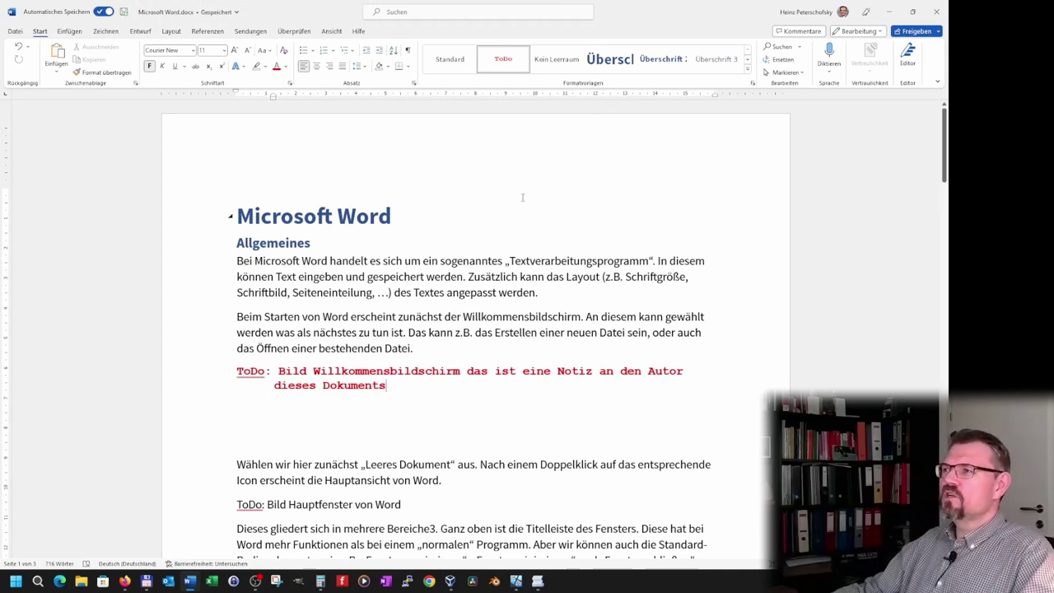
- Confirm the ToDo style unchanged, then test a new paragraph after the note and delete it
{"action": "right_click", "coordinate": [502, 59]}
{"action": "left_click", "coordinate": [531, 86]}
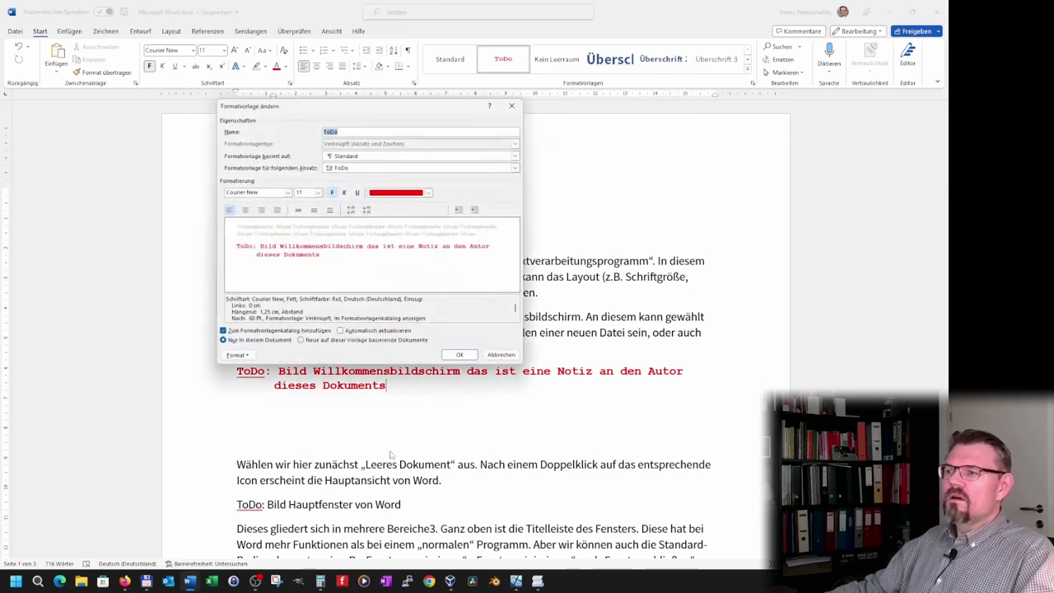
{"action": "left_click", "coordinate": [463, 355]}
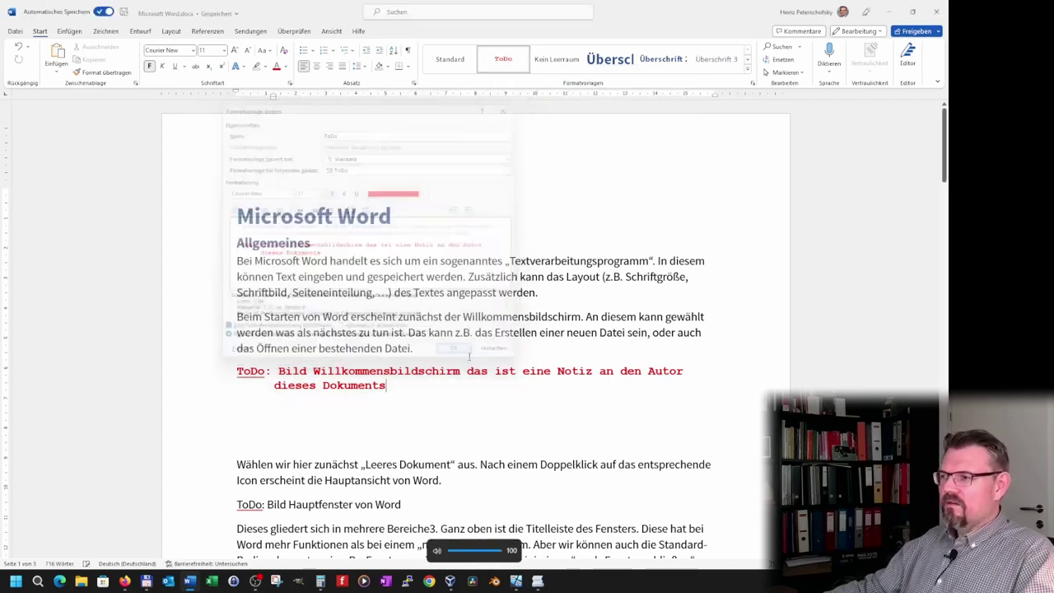
{"action": "key", "text": "Return"}
{"action": "key", "text": "Return"}
{"action": "key", "text": "Return"}
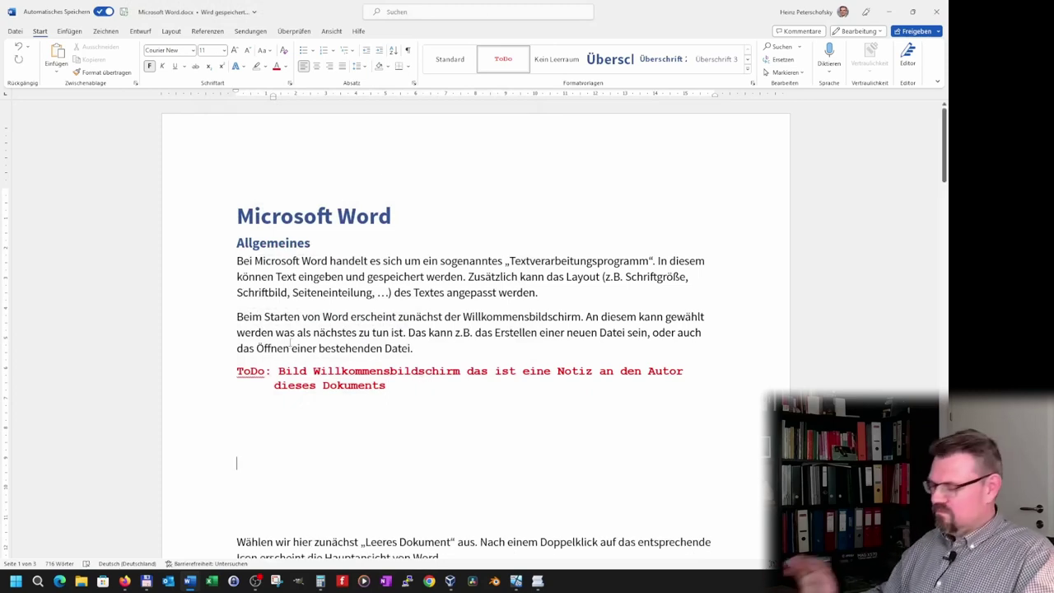
{"action": "key", "text": "BackSpace"}
{"action": "key", "text": "BackSpace"}
{"action": "key", "text": "BackSpace"}
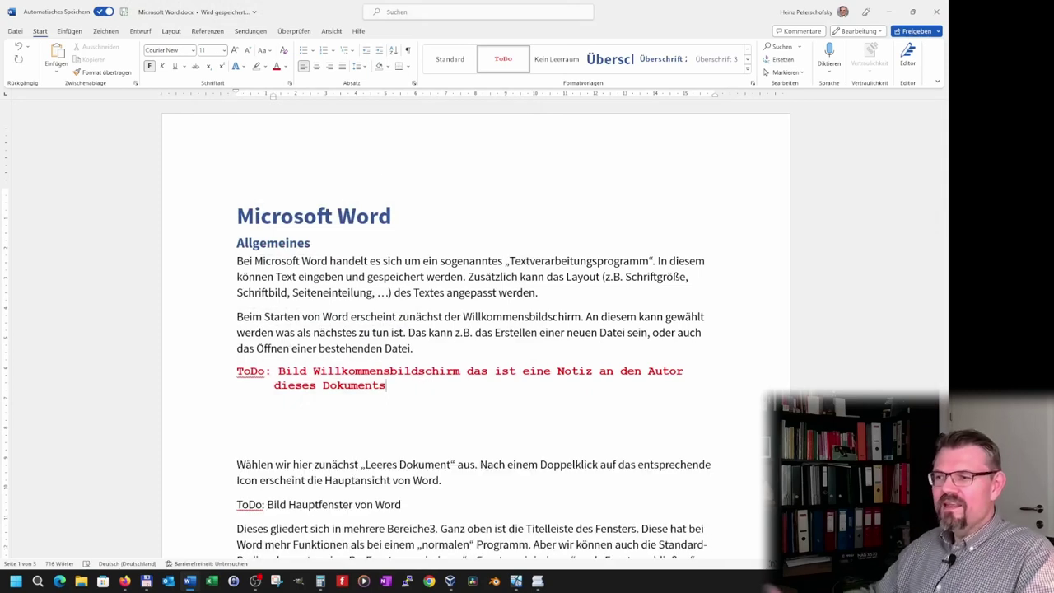
- Set Standard as the ToDo style's following-paragraph style, then test with a new line and remove it
{"action": "right_click", "coordinate": [515, 60]}
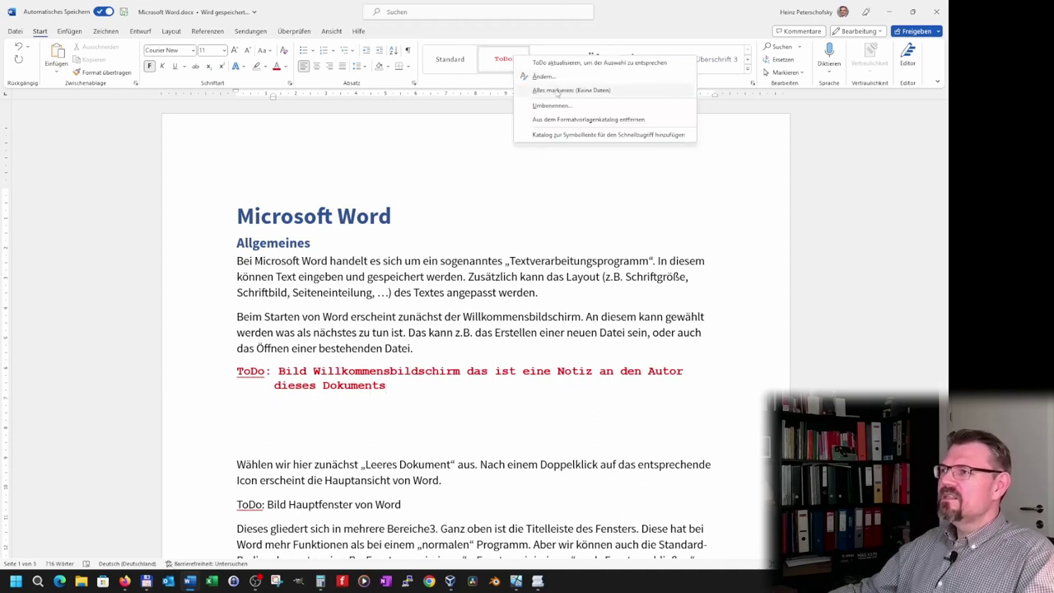
{"action": "left_click", "coordinate": [577, 83]}
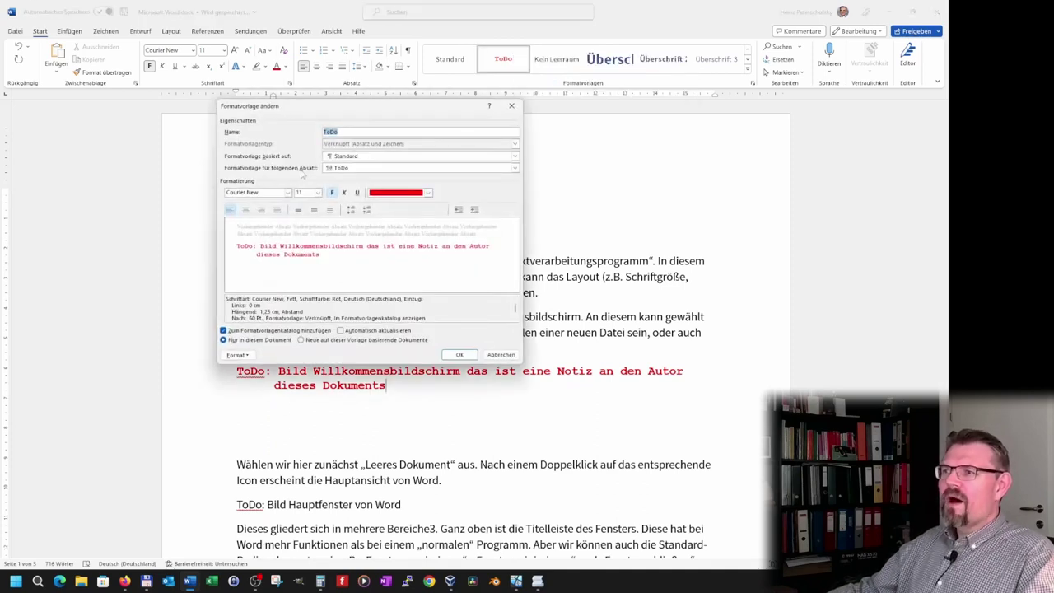
{"action": "left_click", "coordinate": [514, 168]}
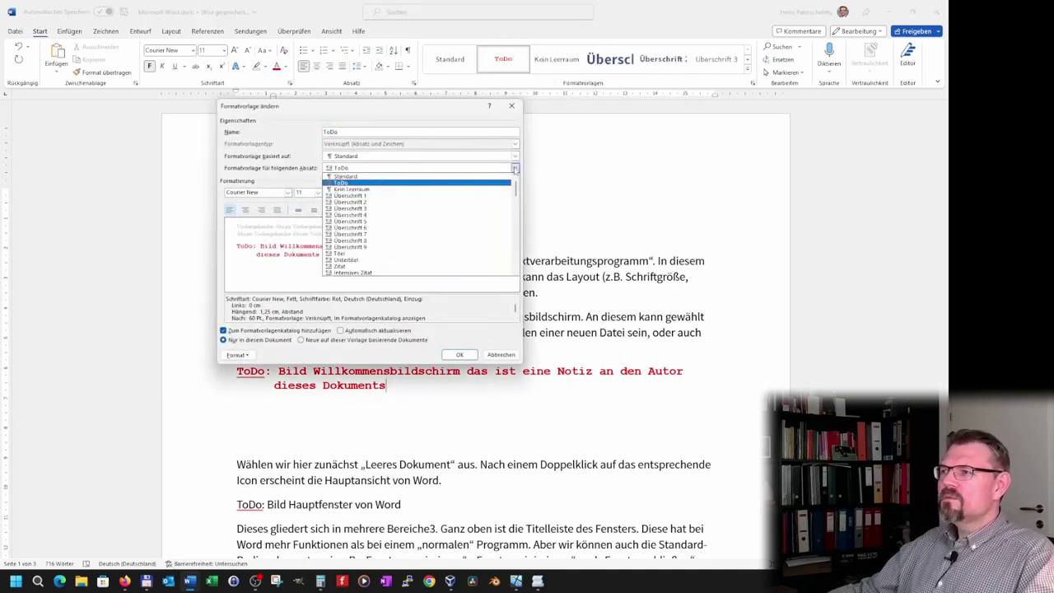
{"action": "left_click", "coordinate": [426, 192]}
{"action": "left_click", "coordinate": [458, 354]}
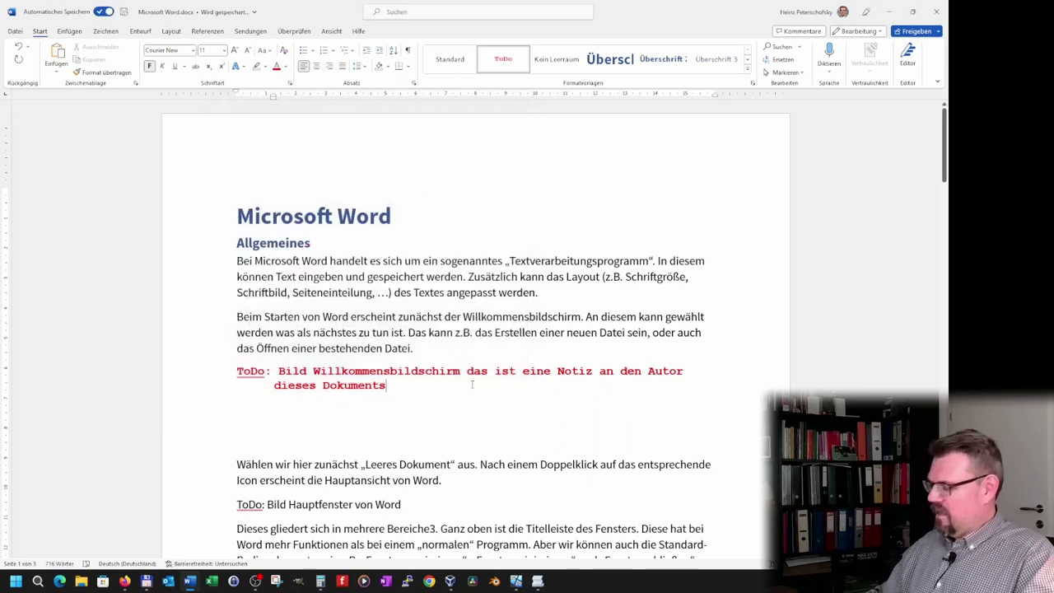
{"action": "key", "text": "Return"}
{"action": "type", "text": "lihrgweioh"}
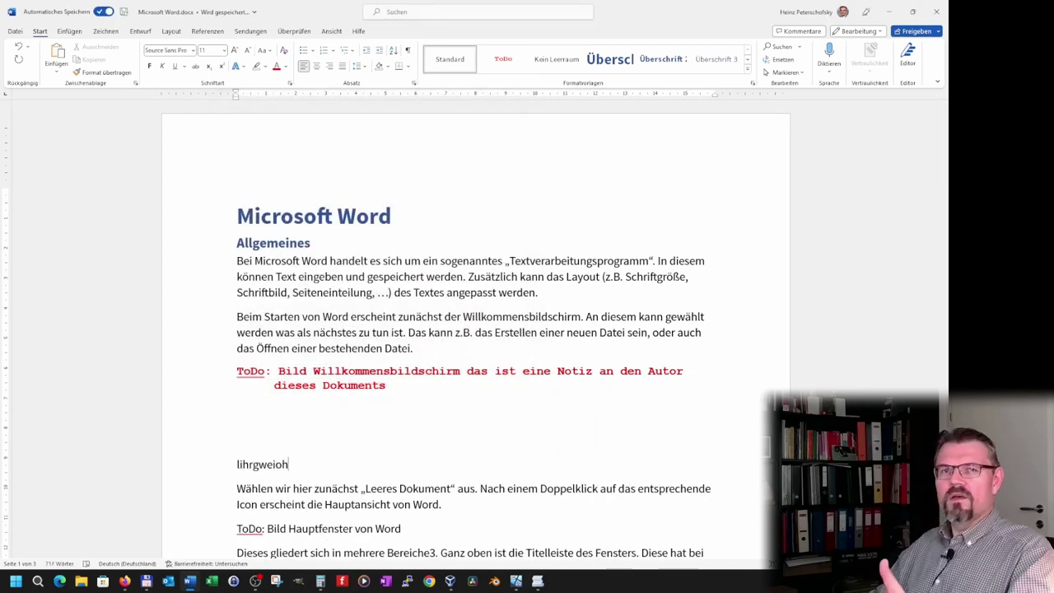
{"action": "key", "text": "BackSpace"}
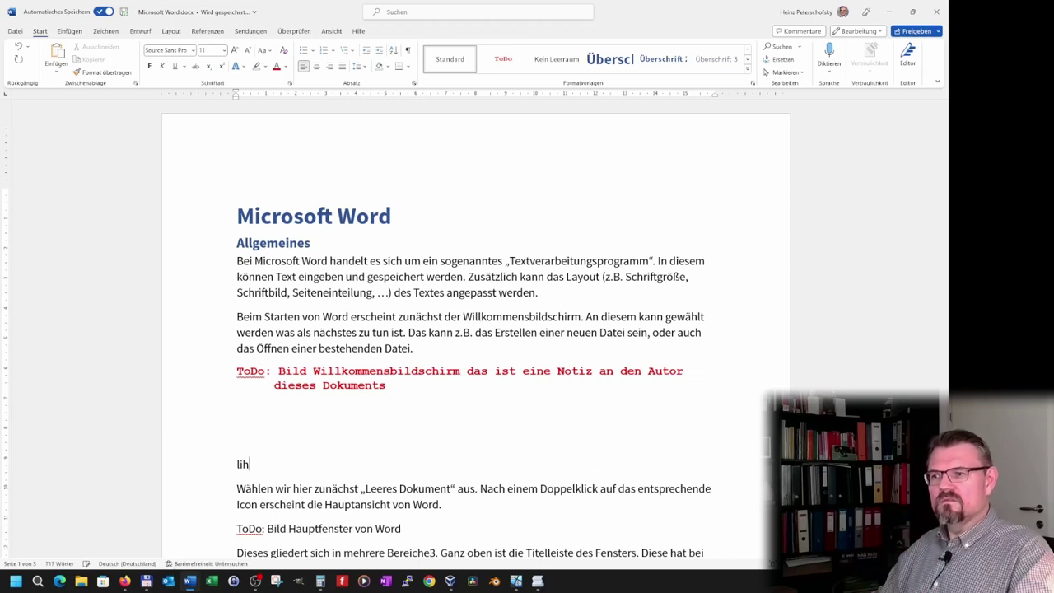
{"action": "key", "text": "BackSpace"}
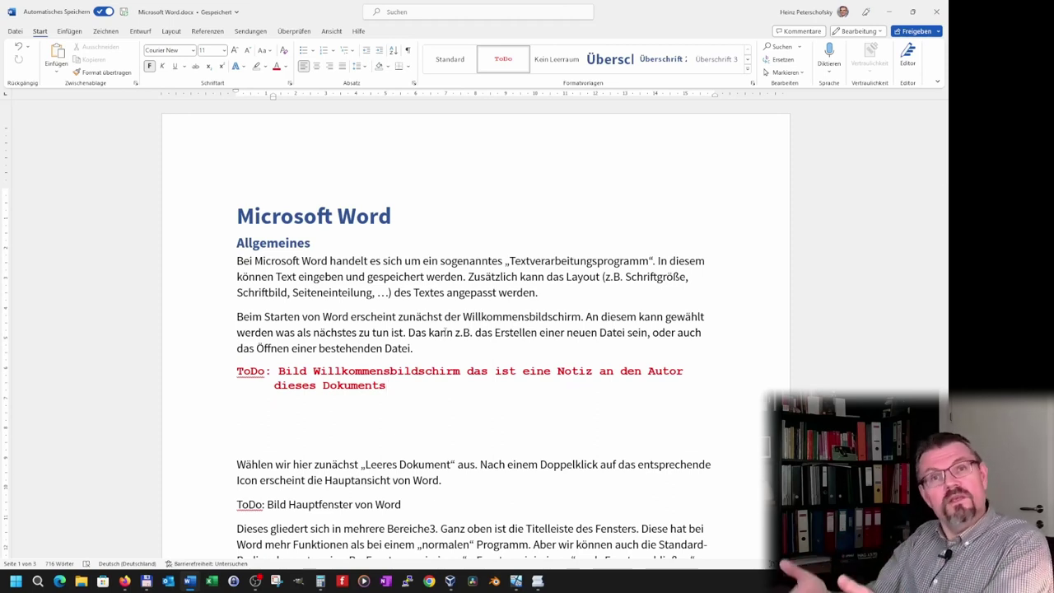
- Lower the ToDo style's spacing after from 60 pt to 12 pt and save the style
{"action": "right_click", "coordinate": [499, 60]}
{"action": "left_click", "coordinate": [525, 79]}
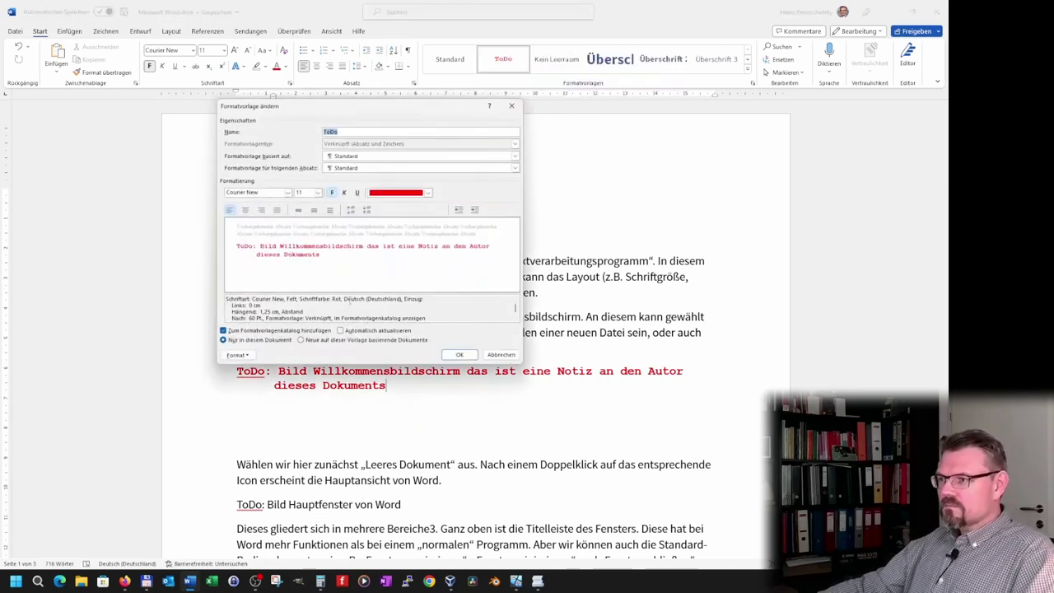
{"action": "left_click", "coordinate": [238, 355]}
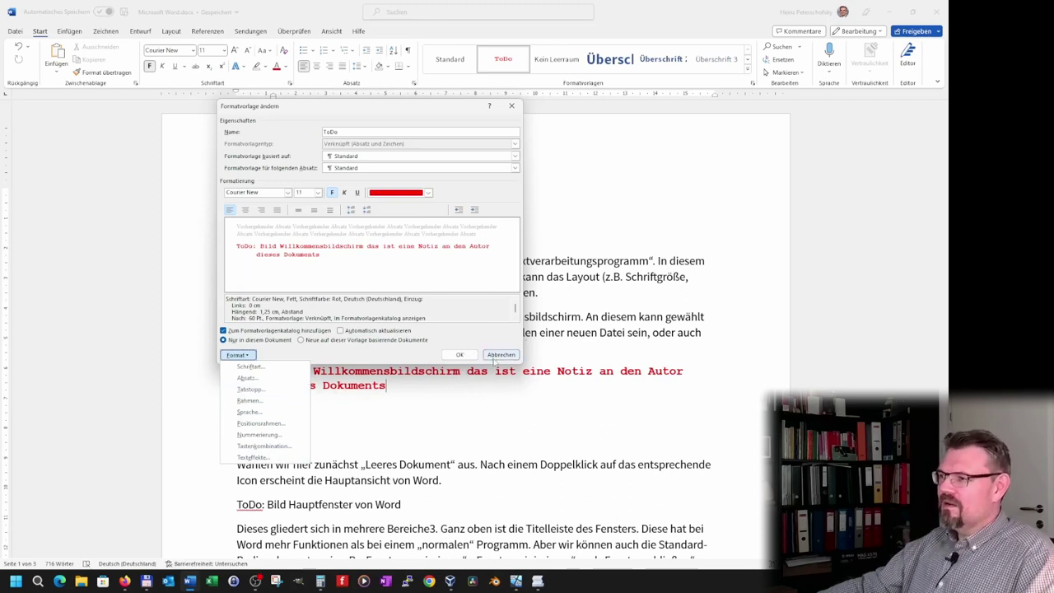
{"action": "left_click", "coordinate": [446, 360]}
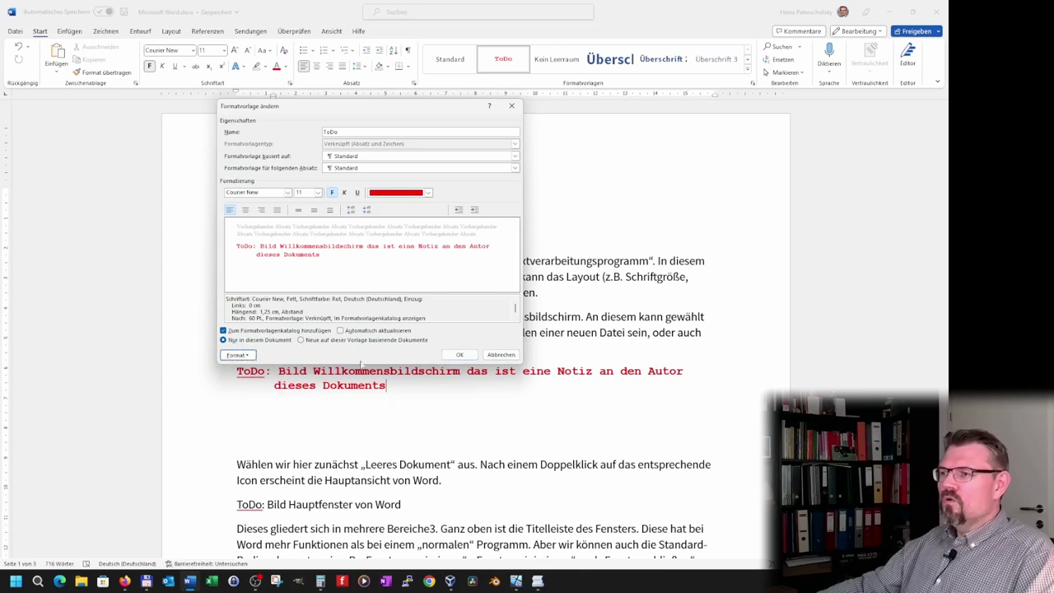
{"action": "left_click", "coordinate": [247, 355]}
{"action": "left_click", "coordinate": [247, 377]}
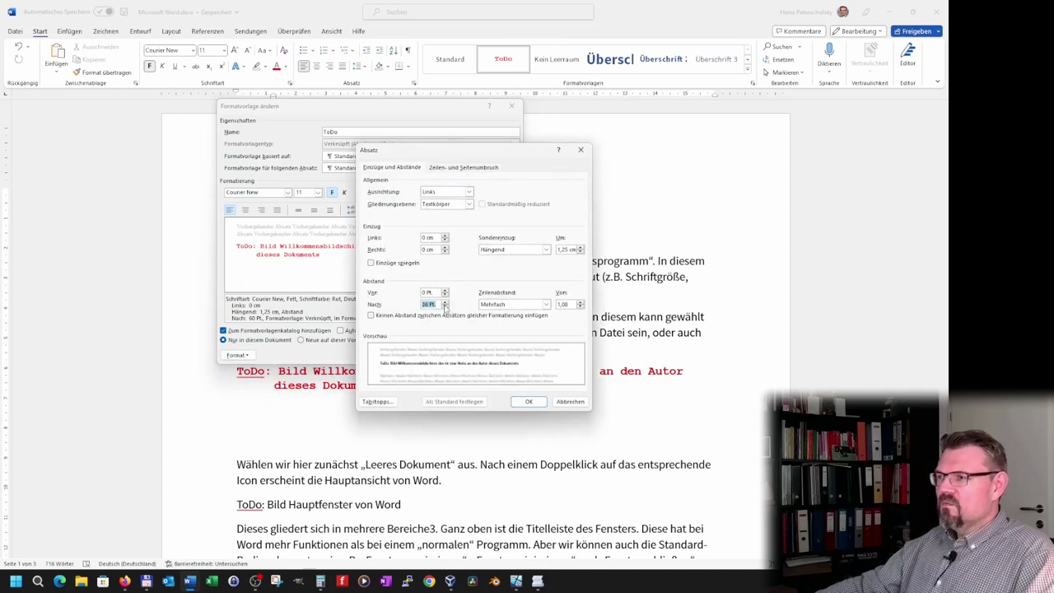
{"action": "left_click", "coordinate": [444, 307]}
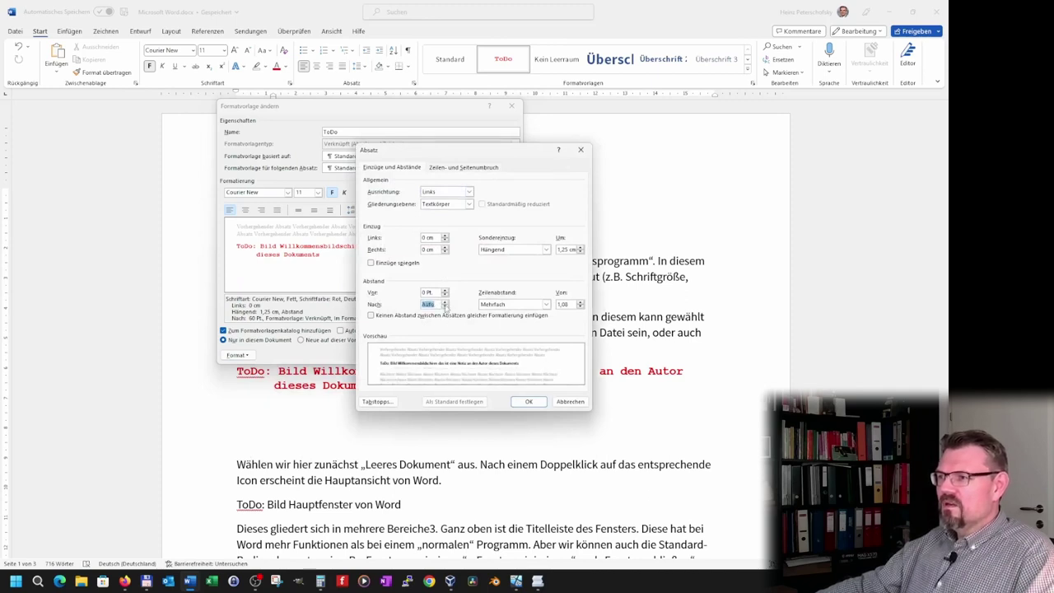
{"action": "left_click", "coordinate": [445, 302]}
{"action": "left_click", "coordinate": [445, 303]}
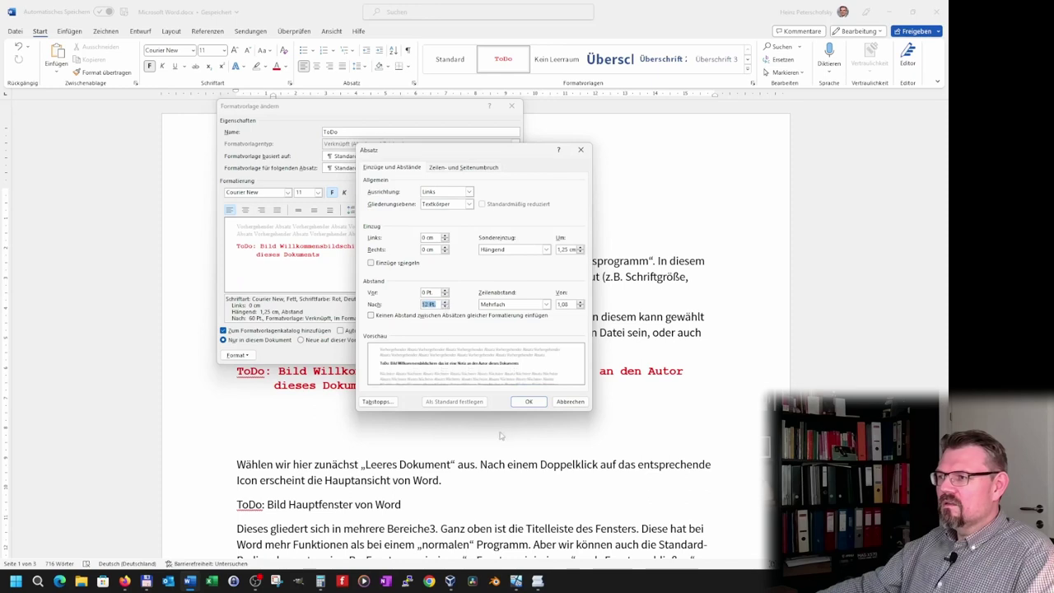
{"action": "left_click", "coordinate": [528, 402]}
{"action": "left_click", "coordinate": [461, 354]}
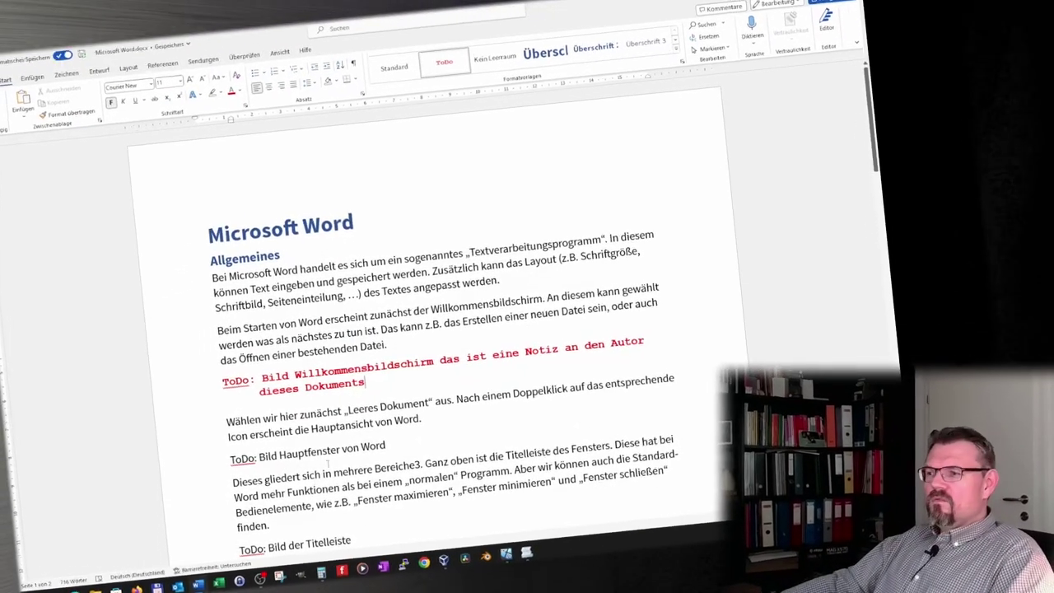
- Apply the ToDo style with F4 to the 'Bild Hauptfenster von Word' and 'Bild der Titelleiste' lines
{"action": "key", "text": "F4"}
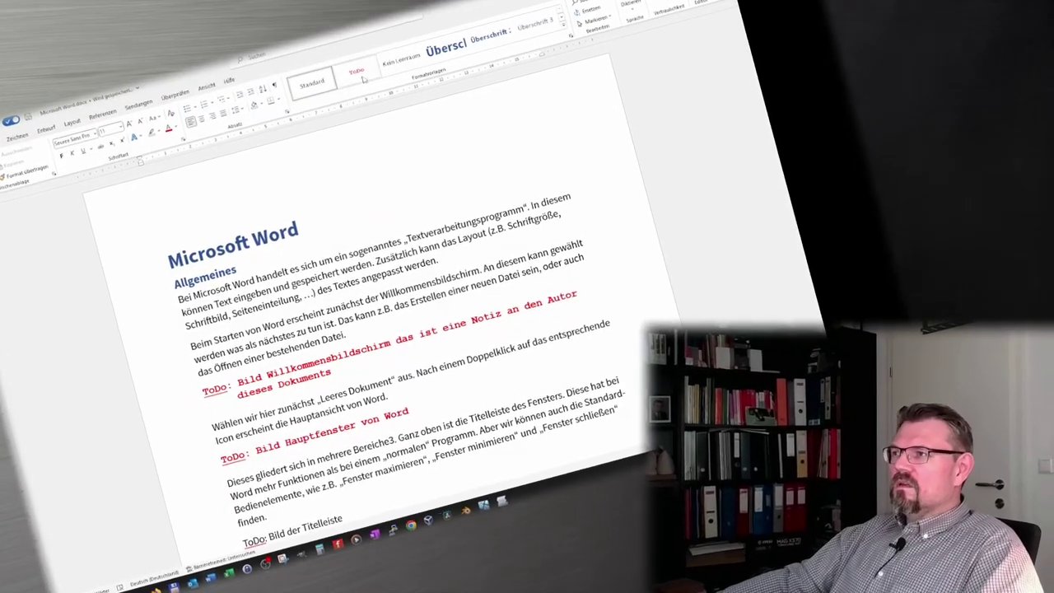
{"action": "key", "text": "F4"}
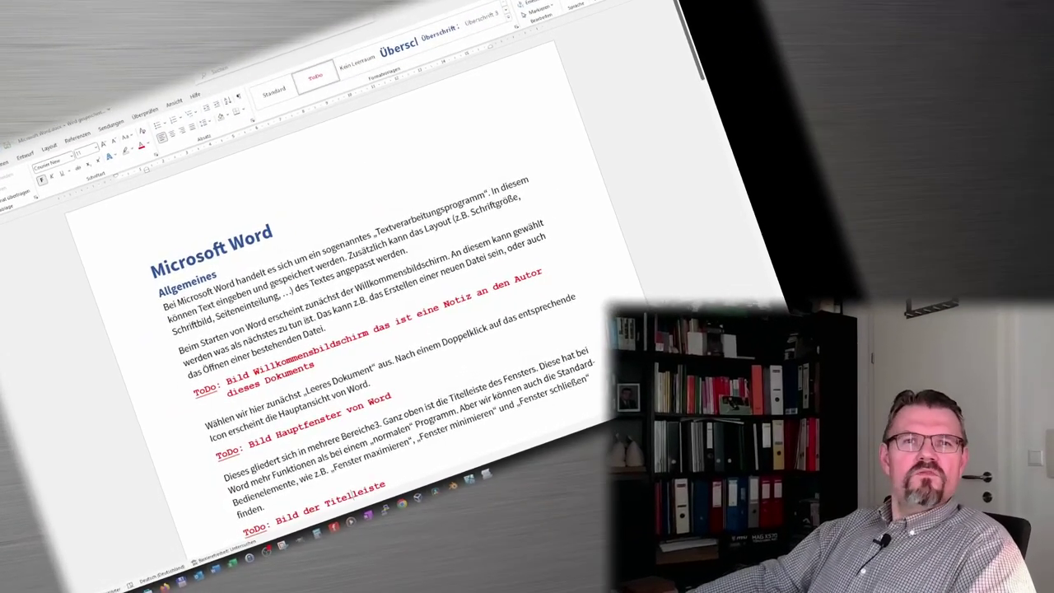